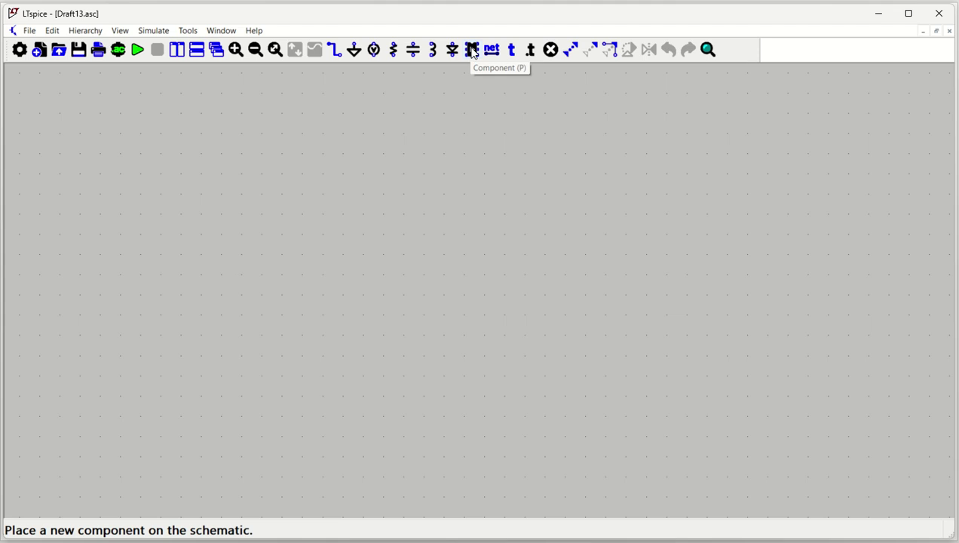
Search for opamp2, drop it onto the schematic as U1, and bring the component list back.
left_click(472, 50)
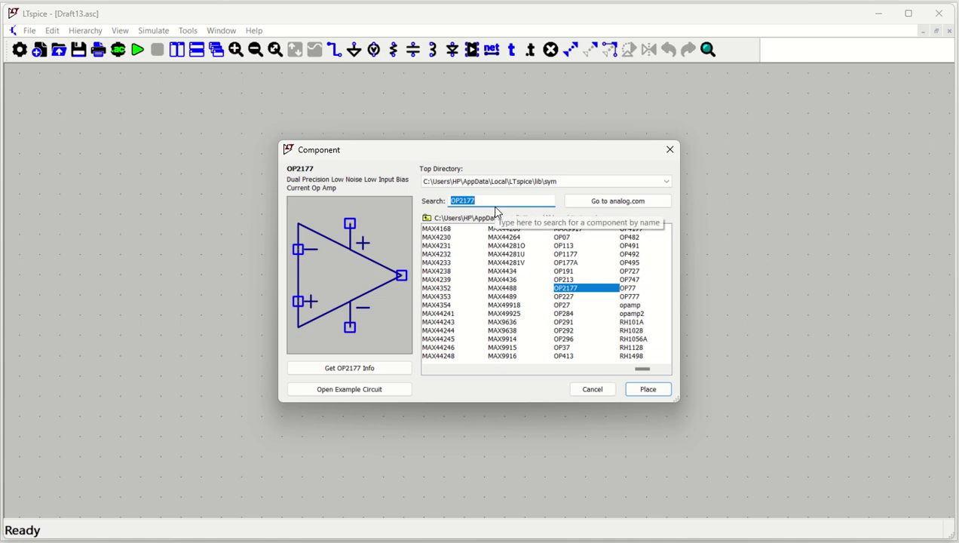
type("opam")
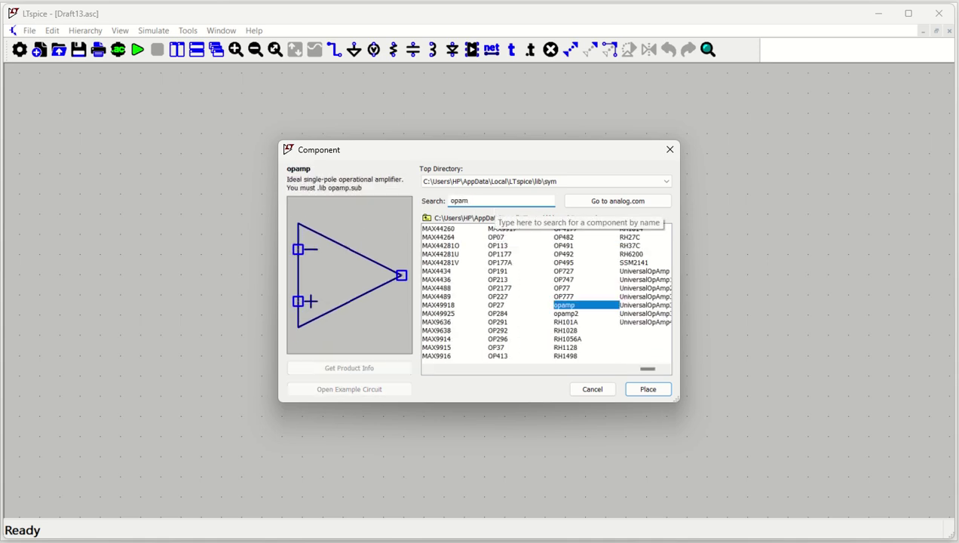
left_click(570, 314)
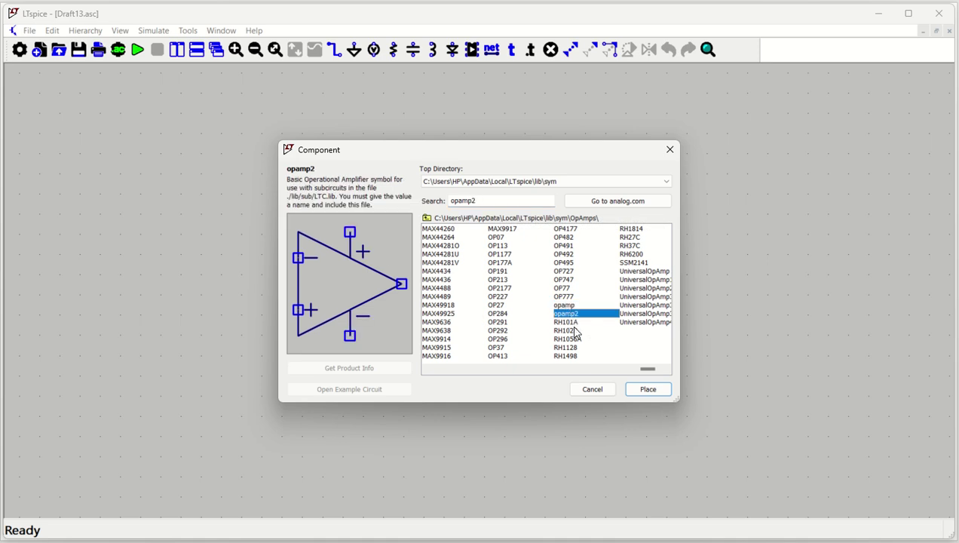
left_click(647, 389)
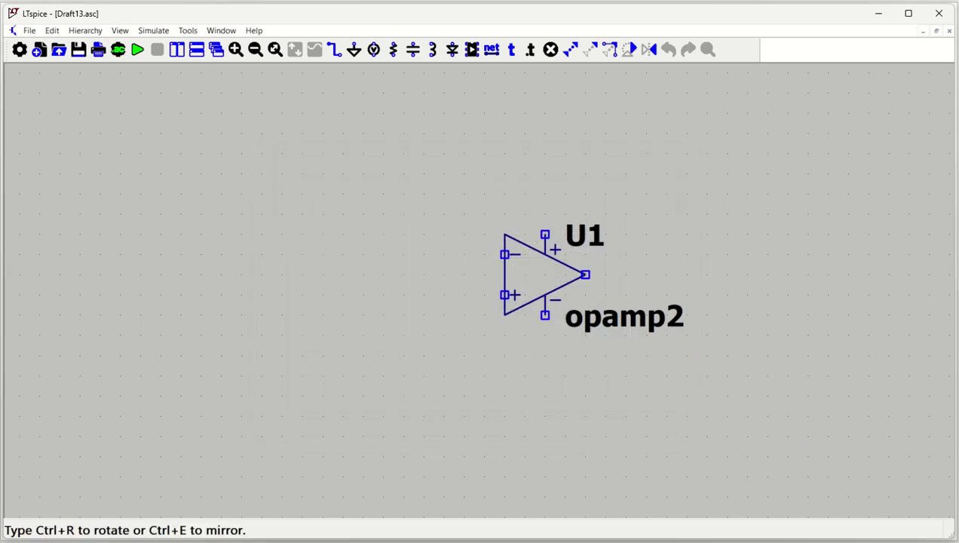
left_click(422, 214)
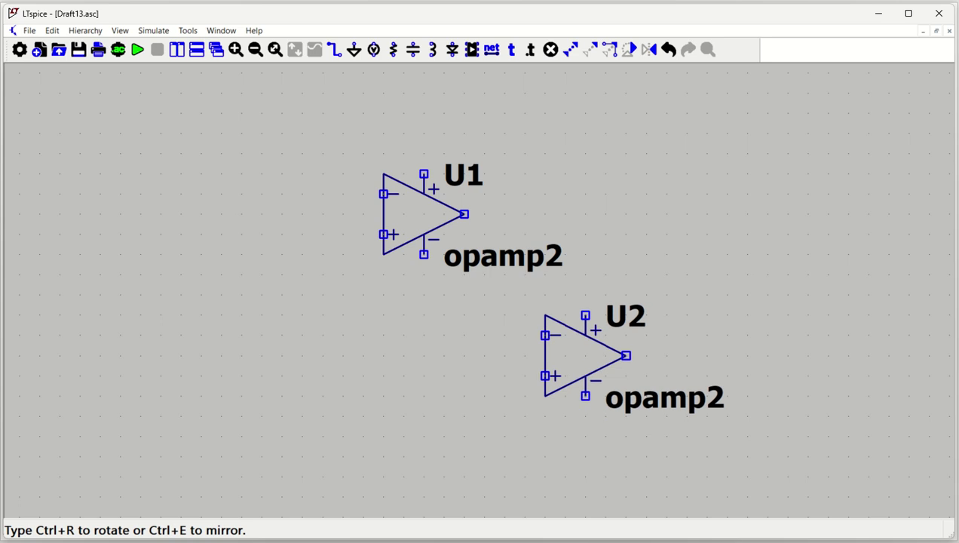
key("Escape")
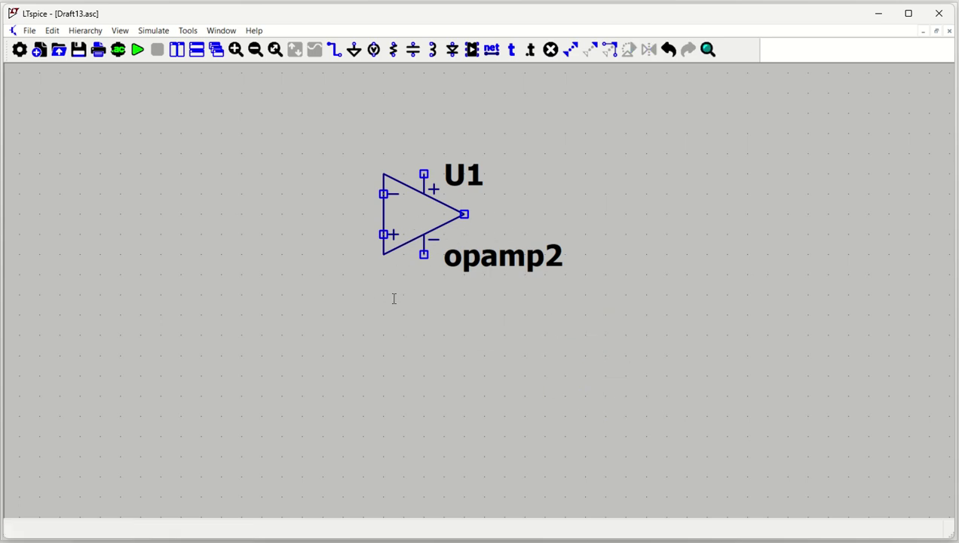
key("F2")
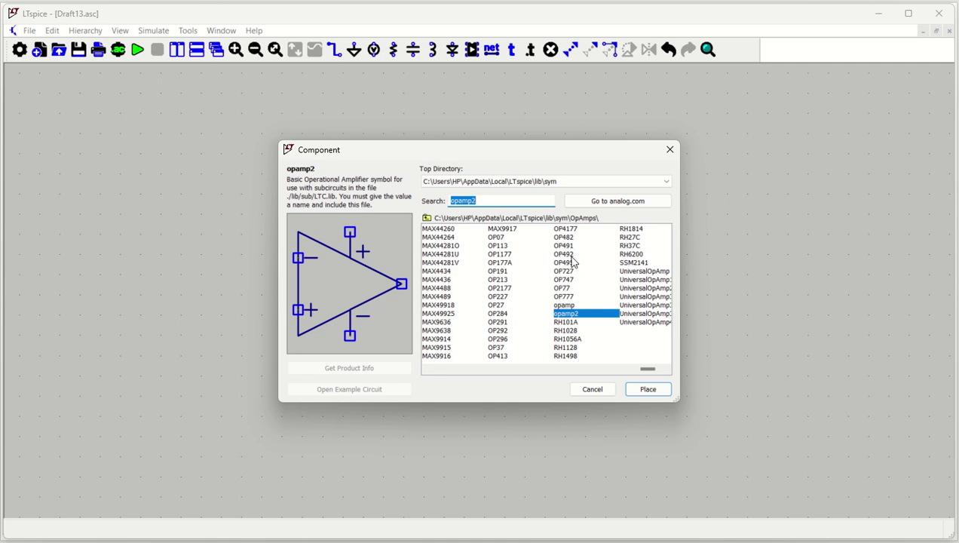
Place a MAX4352 op-amp onto the schematic as U2.
scroll(576, 279, "up", 3)
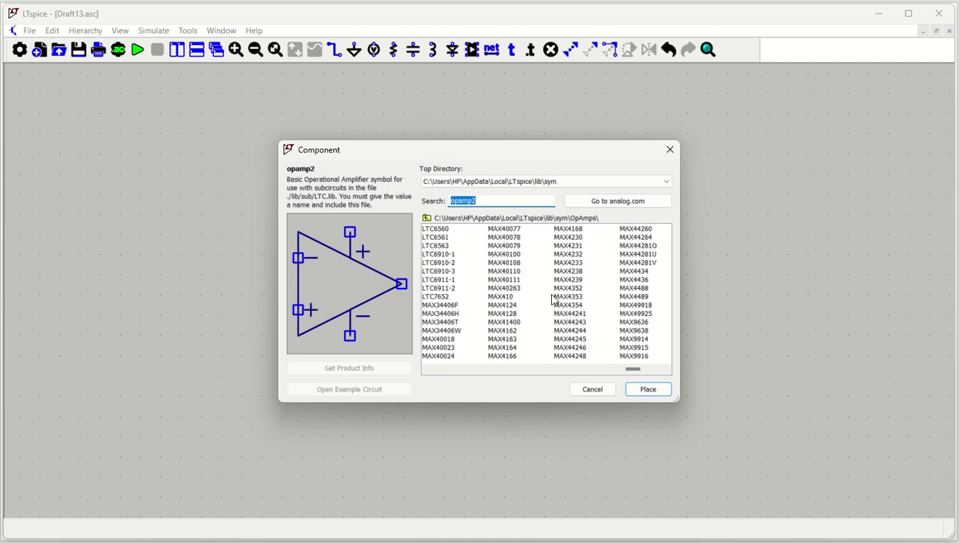
left_click(444, 272)
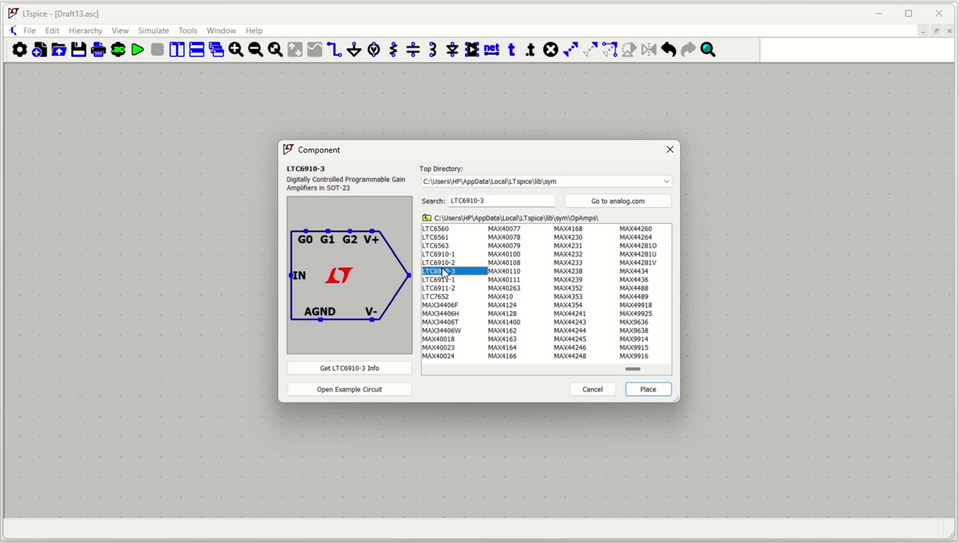
left_click(444, 262)
left_click(567, 288)
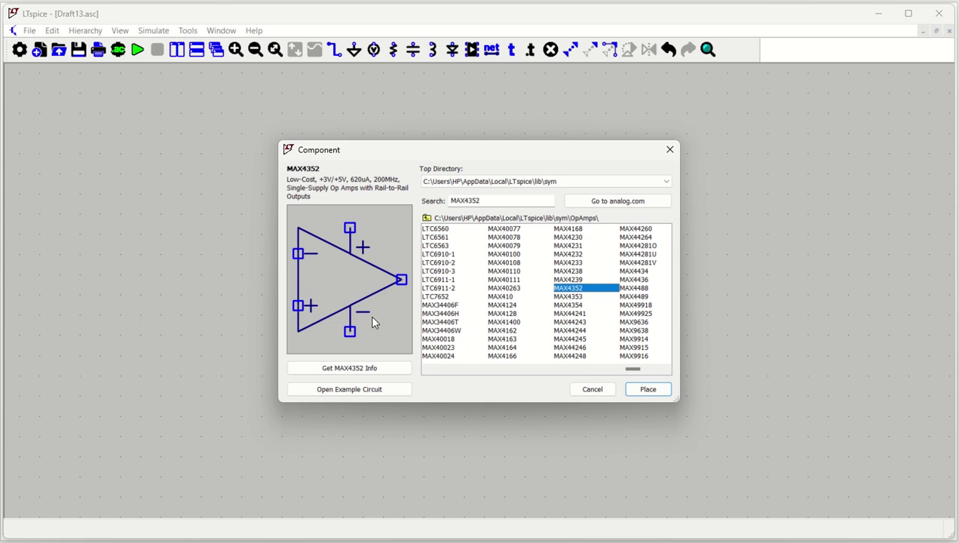
left_click(646, 390)
left_click(404, 355)
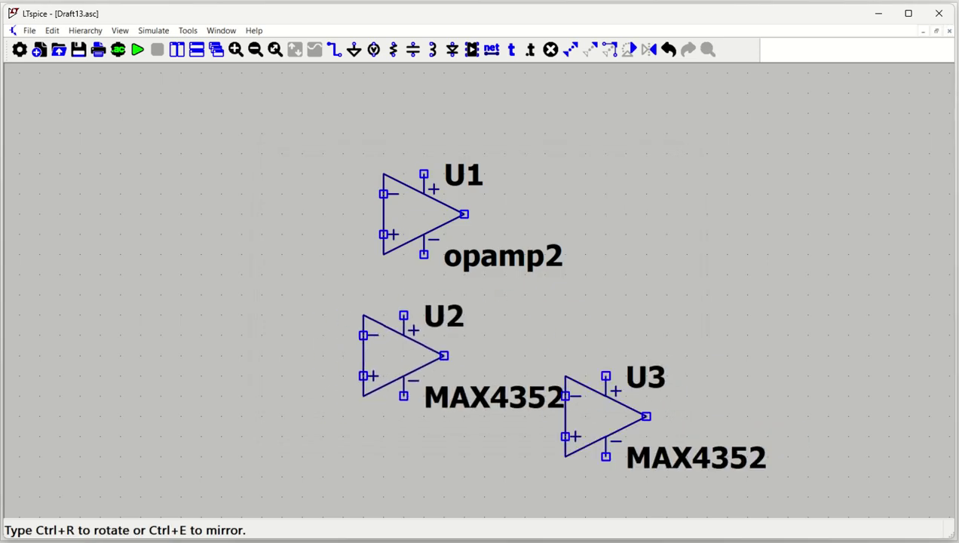
key("Escape")
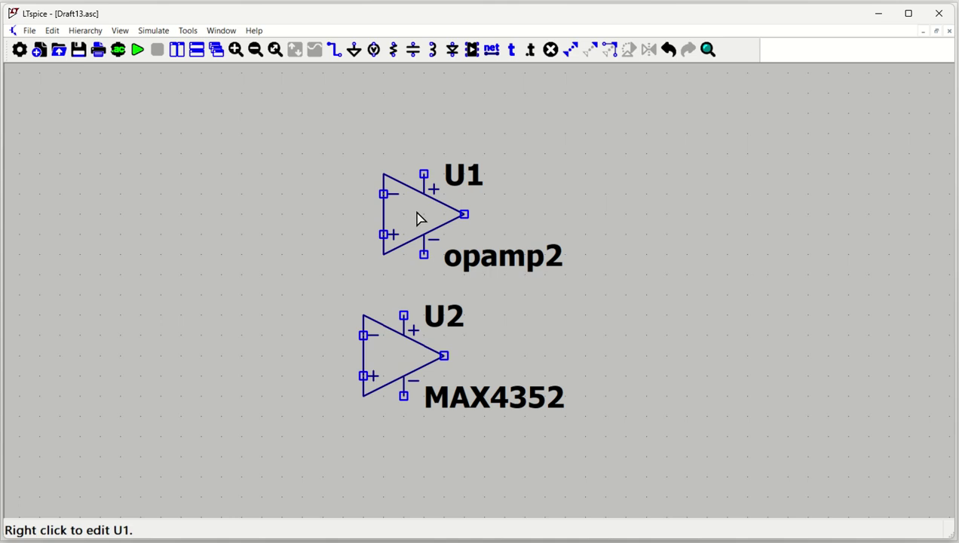
Delete the generic opamp2 U1 from the schematic.
key("Delete")
left_click(415, 225)
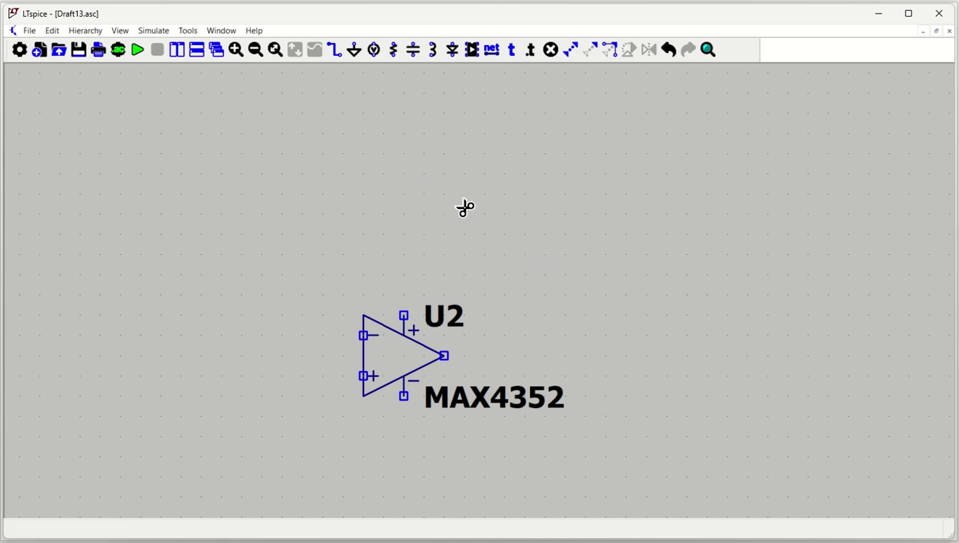
key("Escape")
Center the MAX4352 and place resistors R1 to its right, R2 above and R3 to its left.
left_click_drag(404, 359, 500, 280)
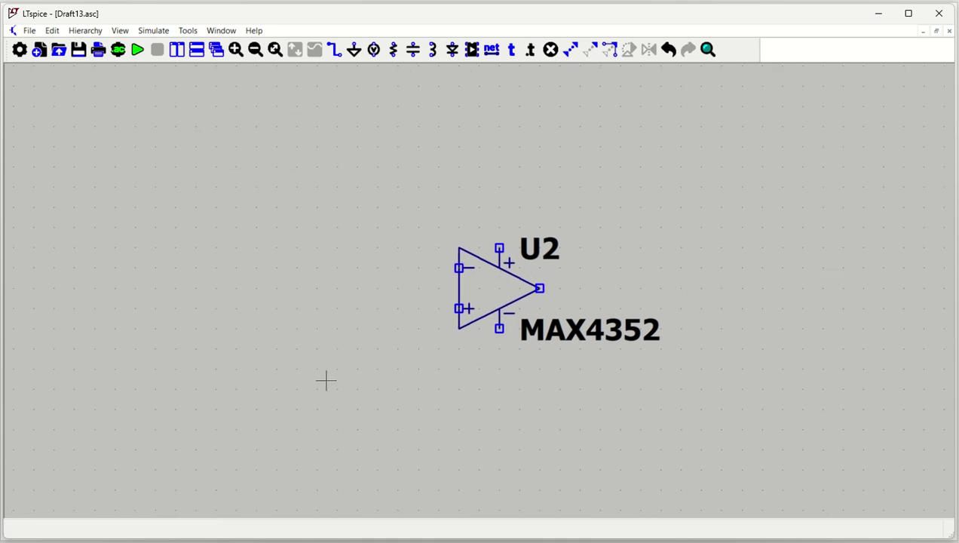
key("r")
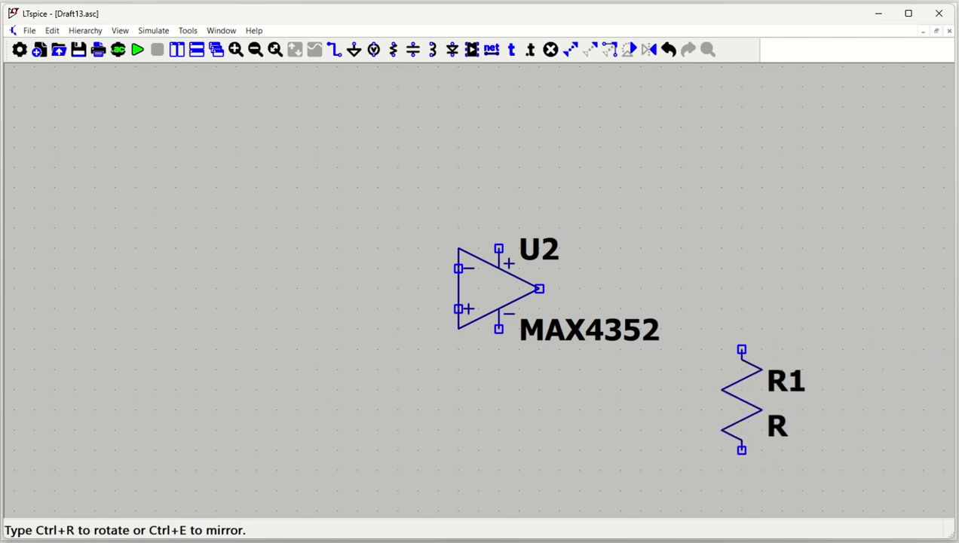
left_click(741, 399)
key("ctrl+r")
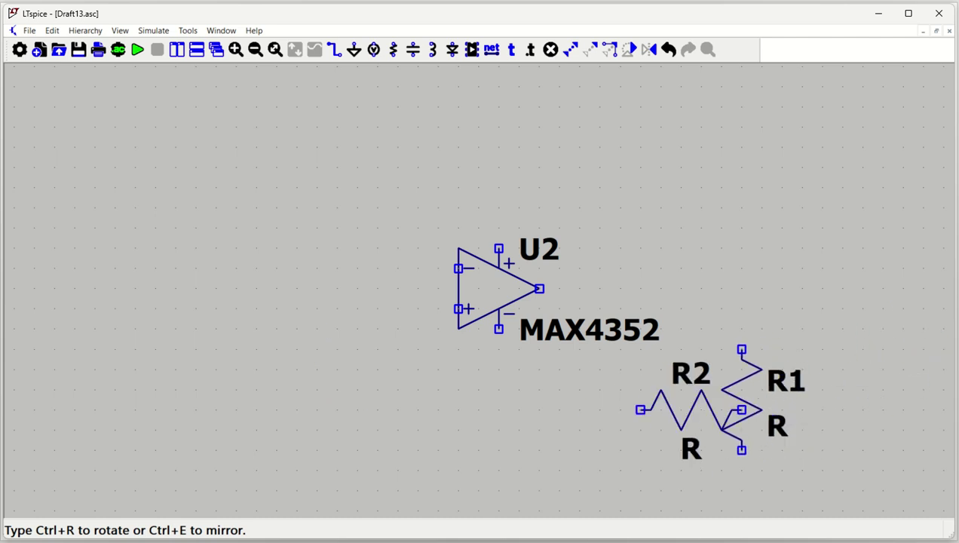
left_click(508, 127)
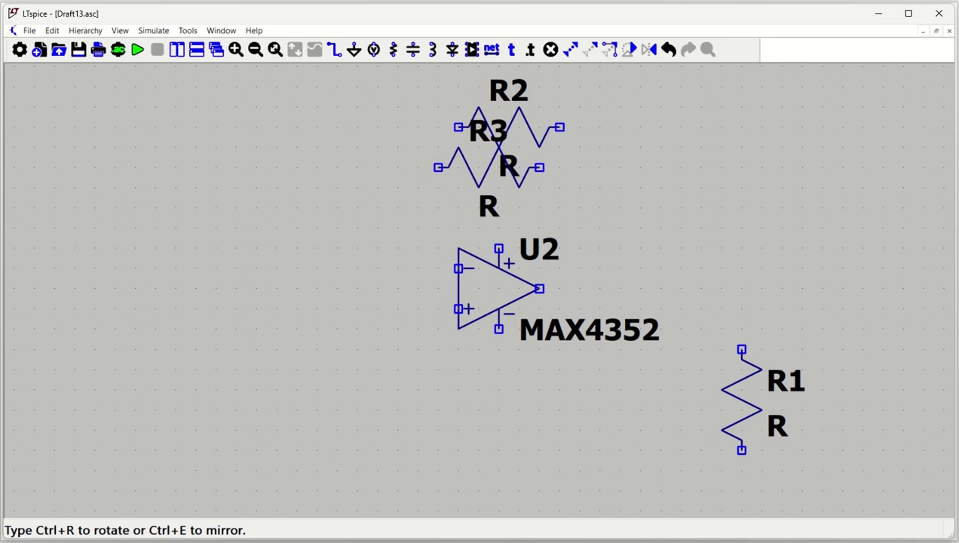
left_click(306, 268)
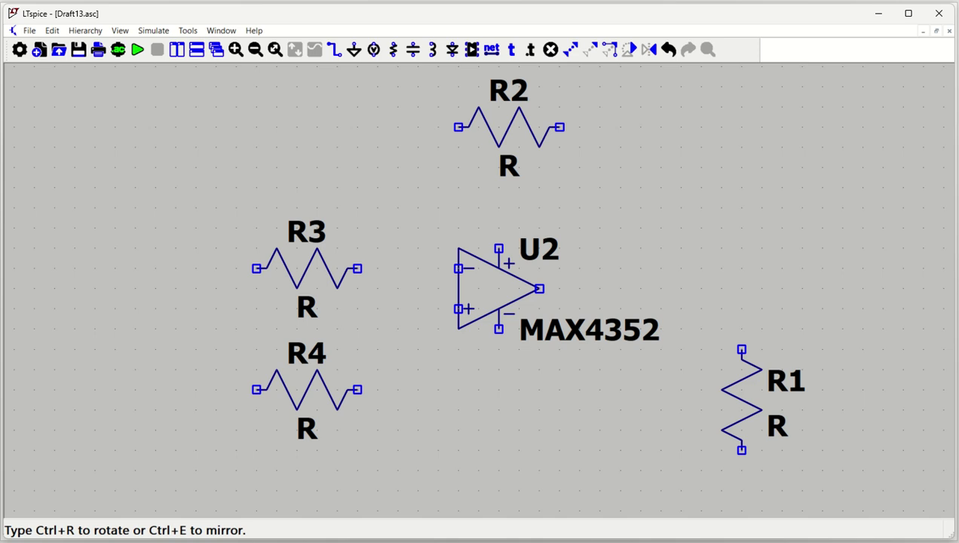
key("v")
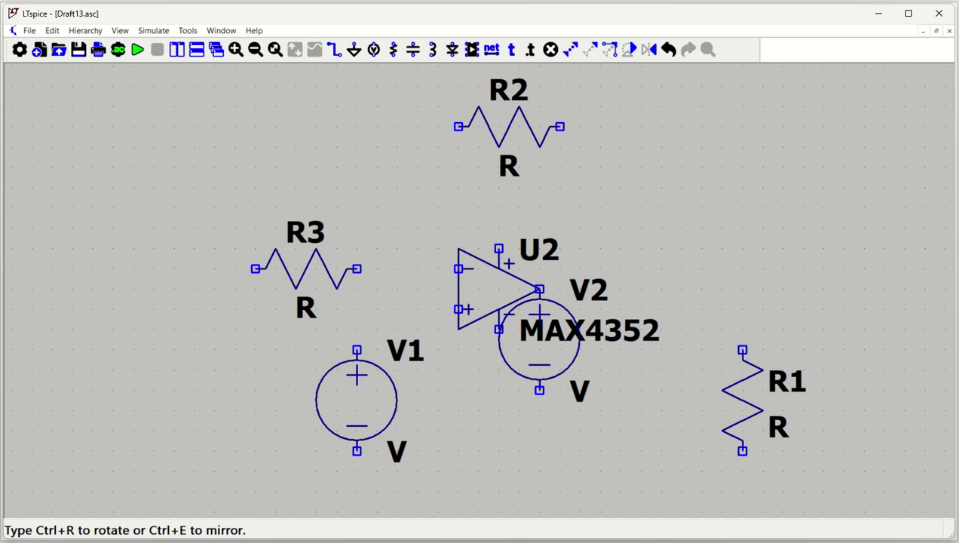
Place voltage sources V2 and V3 side by side to the right of the op-amp.
scroll(532, 341, "down", 1)
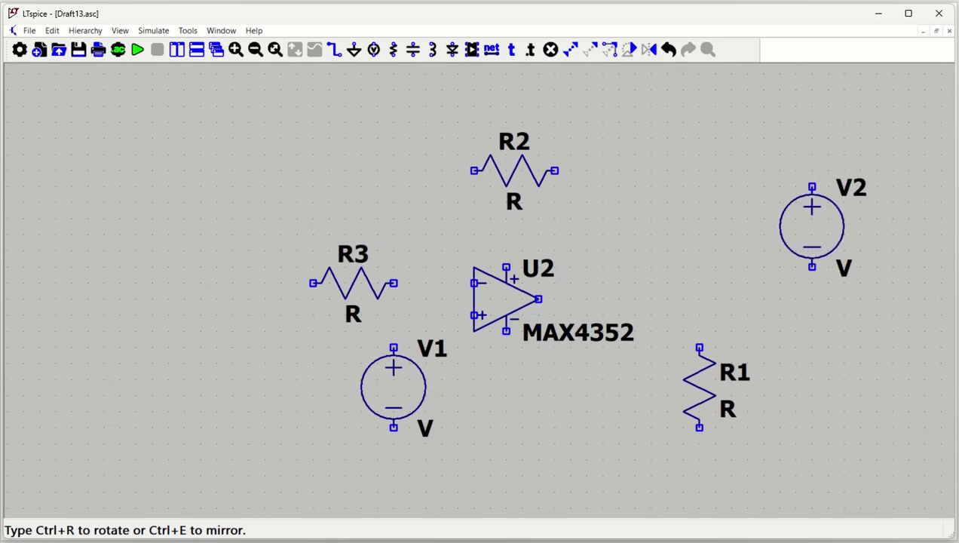
scroll(806, 226, "up", 1)
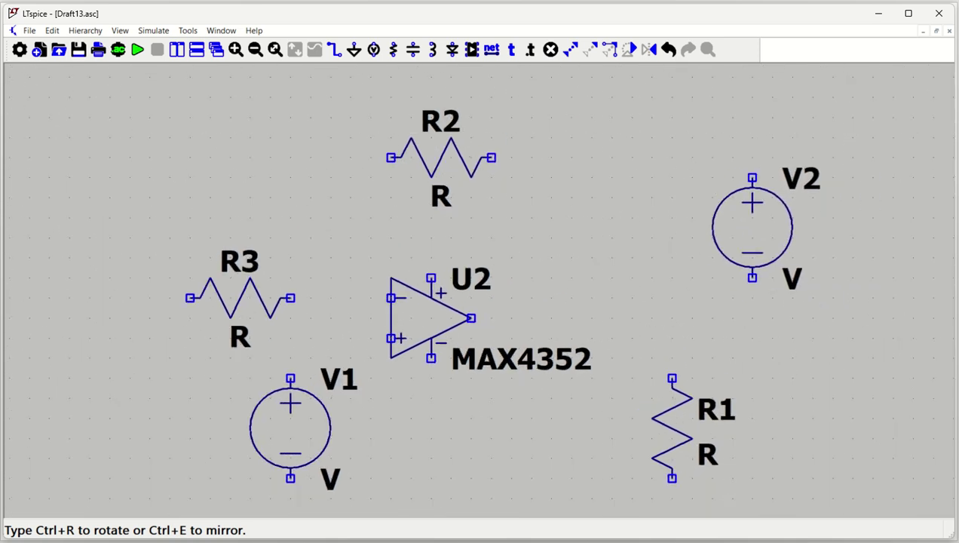
scroll(754, 234, "down", 2)
scroll(763, 230, "down", 2)
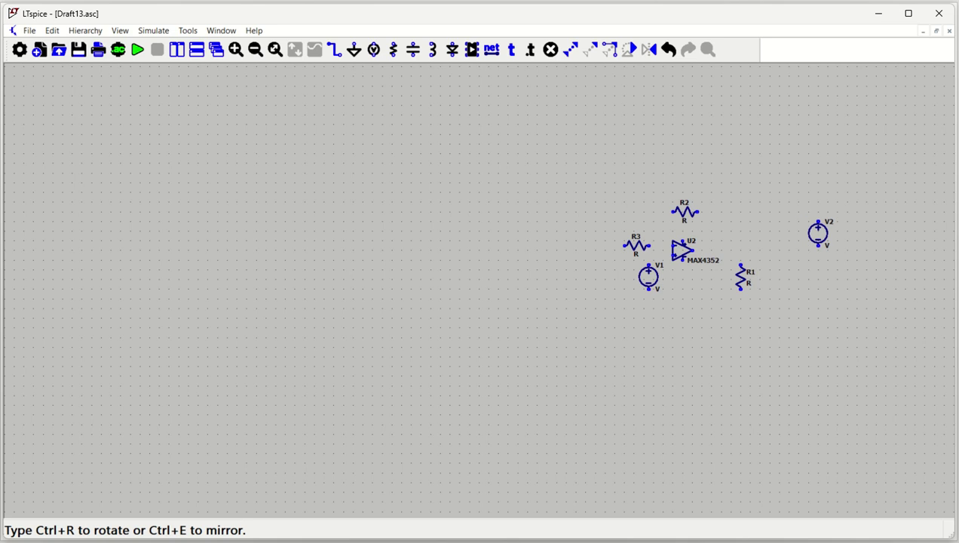
left_click(789, 228)
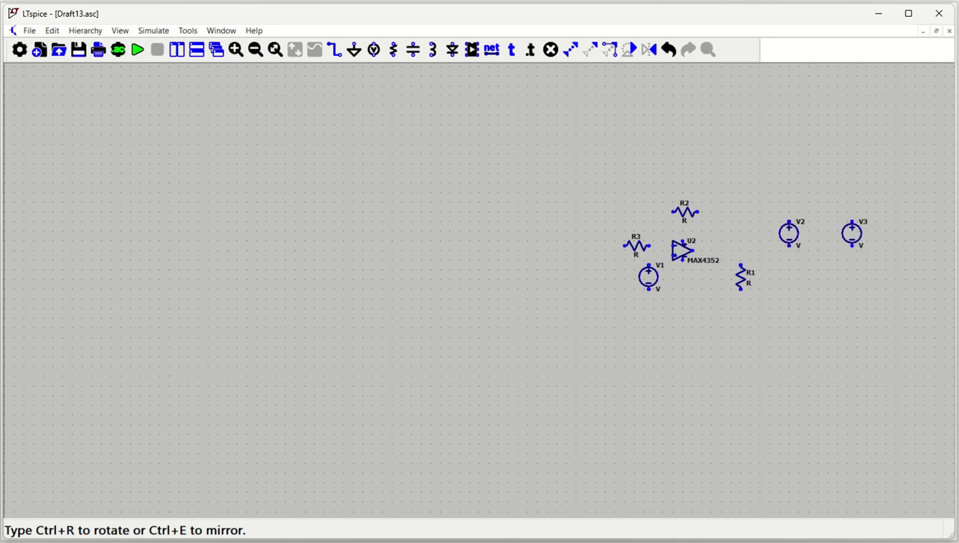
left_click(847, 228)
key("Escape")
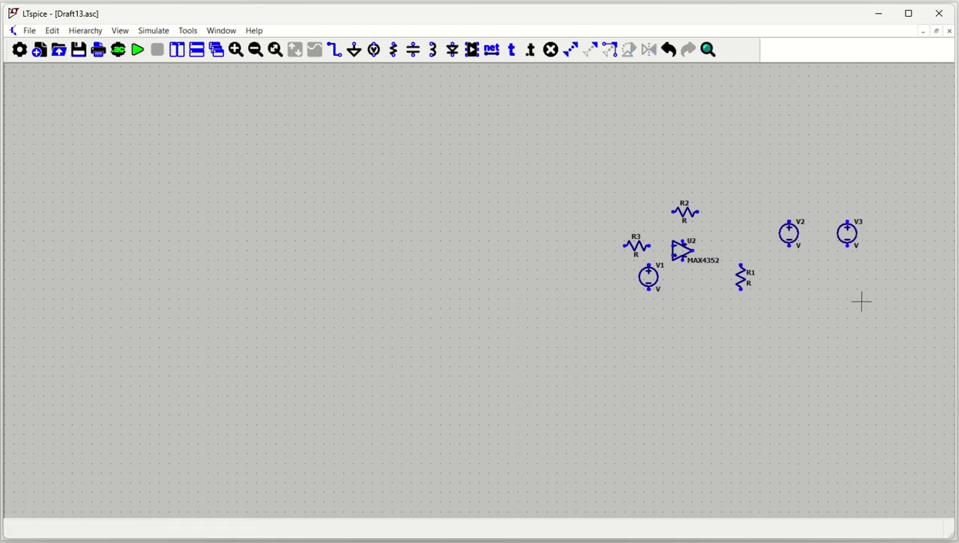
Fit and pan the view so all the parts are framed.
key("space")
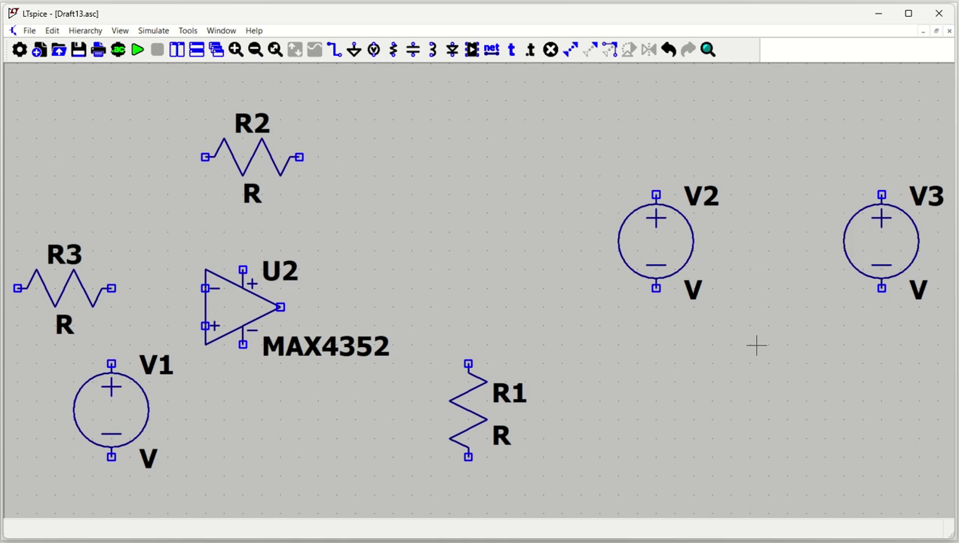
scroll(754, 345, "up", 1)
scroll(756, 344, "down", 1)
scroll(756, 343, "down", 1)
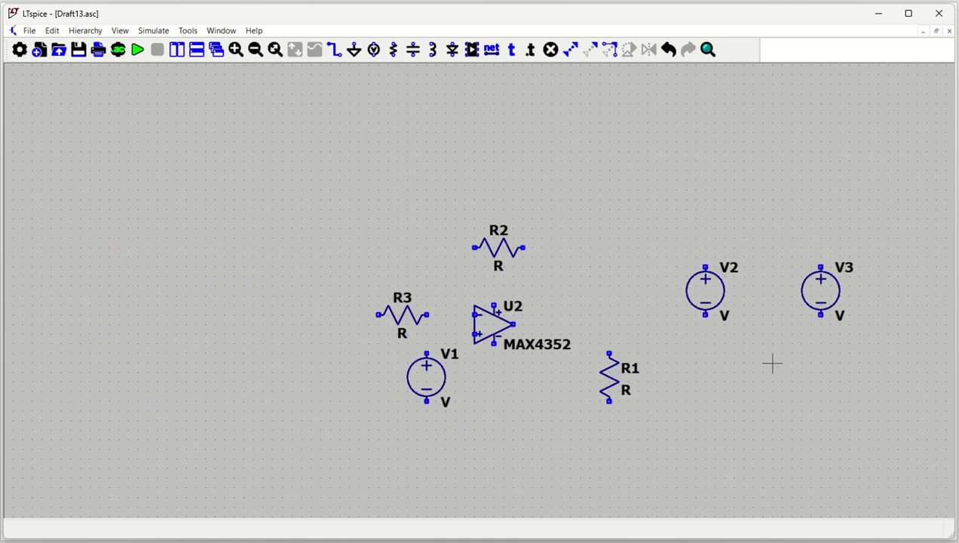
left_click_drag(773, 364, 560, 309)
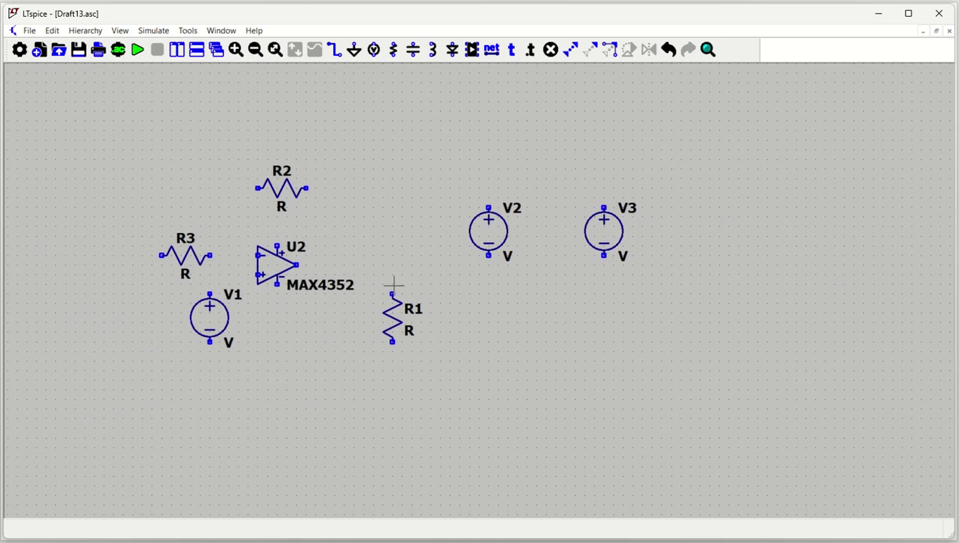
scroll(393, 285, "up", 1)
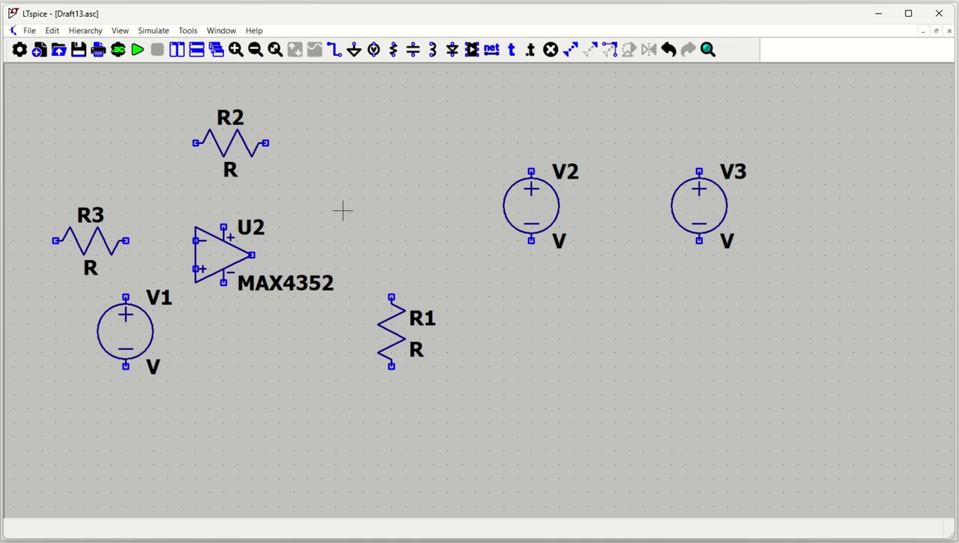
left_click_drag(349, 218, 397, 216)
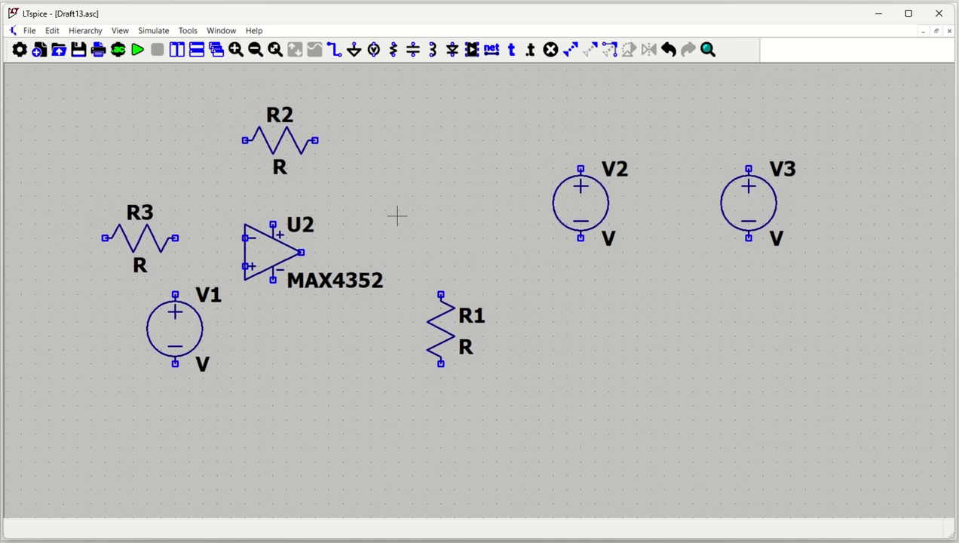
Place ground symbols left of and below V1, and below R1, V2 and V3.
key("g")
left_click(63, 282)
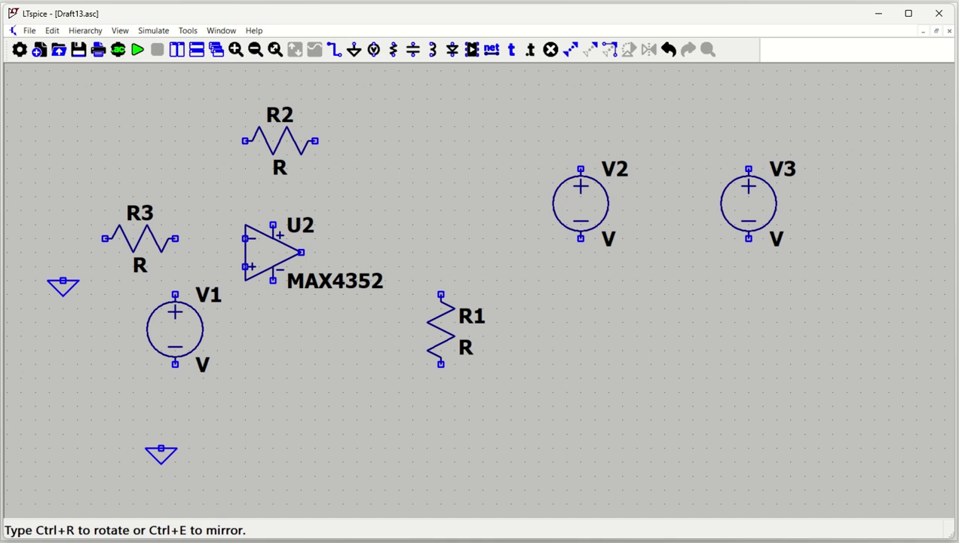
left_click(175, 435)
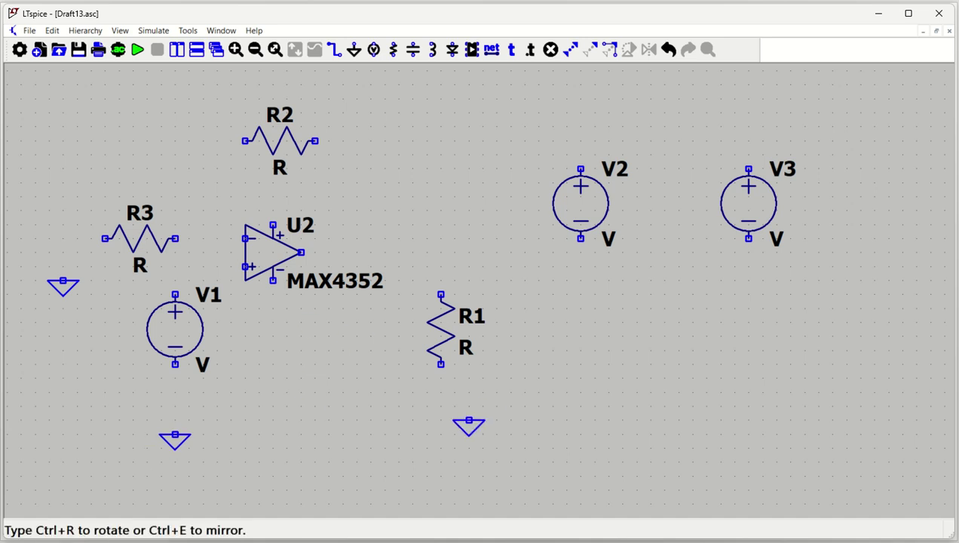
left_click(440, 421)
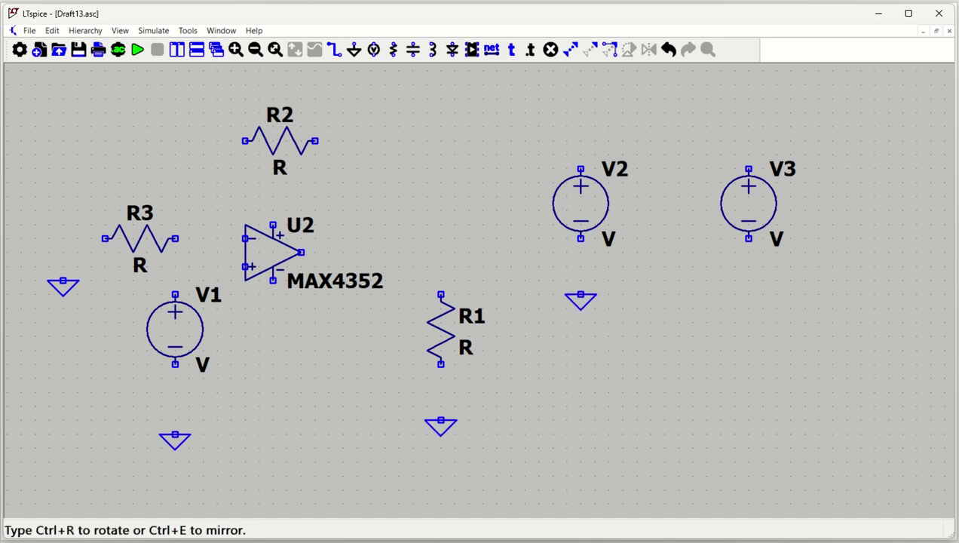
left_click(581, 281)
left_click(748, 281)
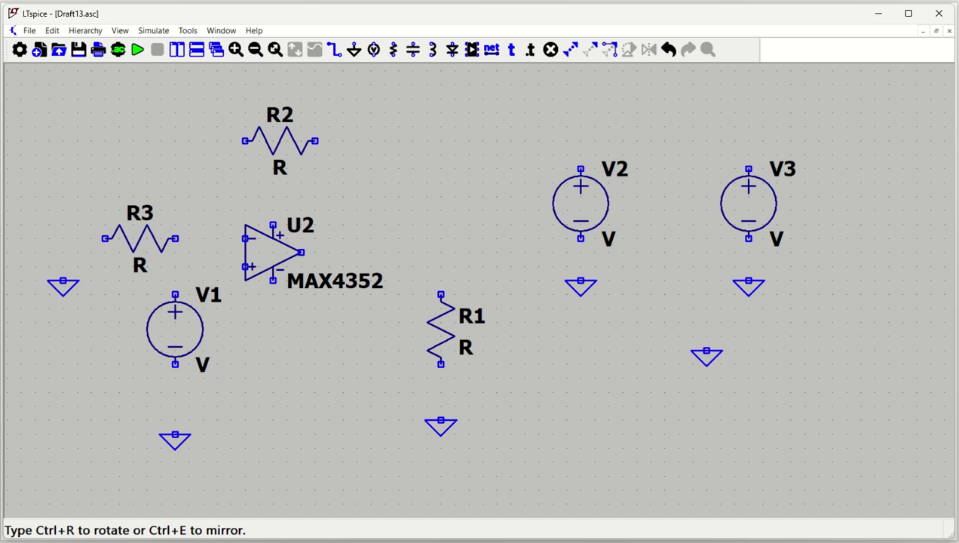
Wire the left ground to R3, R3 to U2's inverting input, and branch to R2.
key("F3")
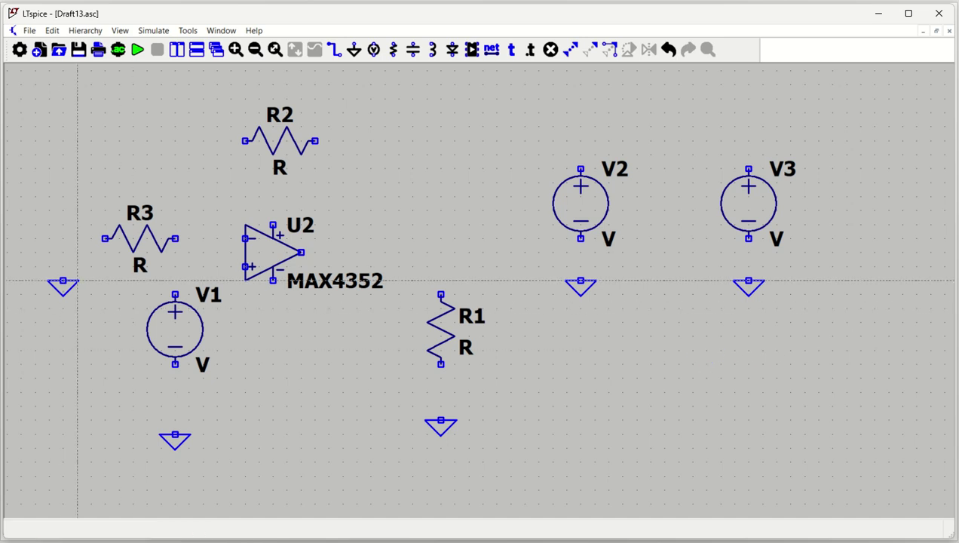
left_click(64, 281)
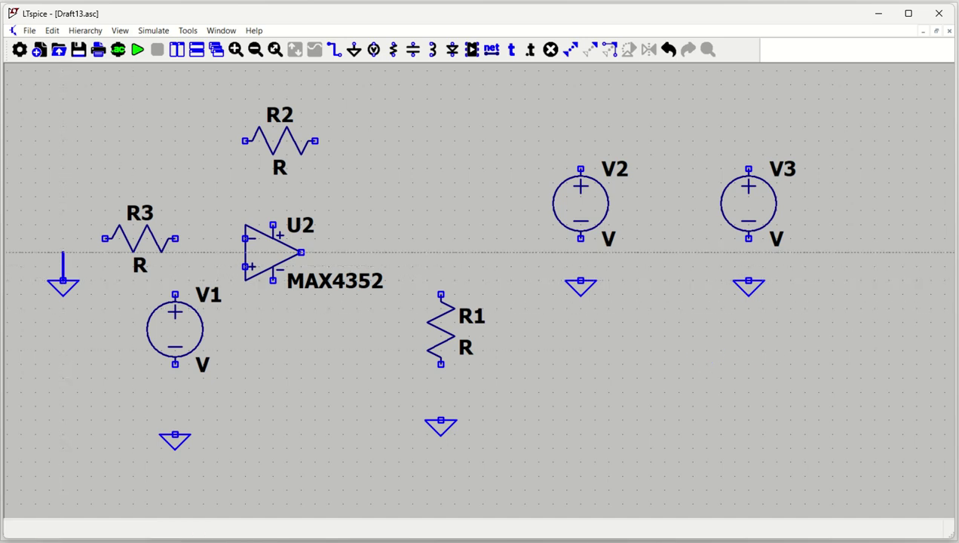
left_click(104, 239)
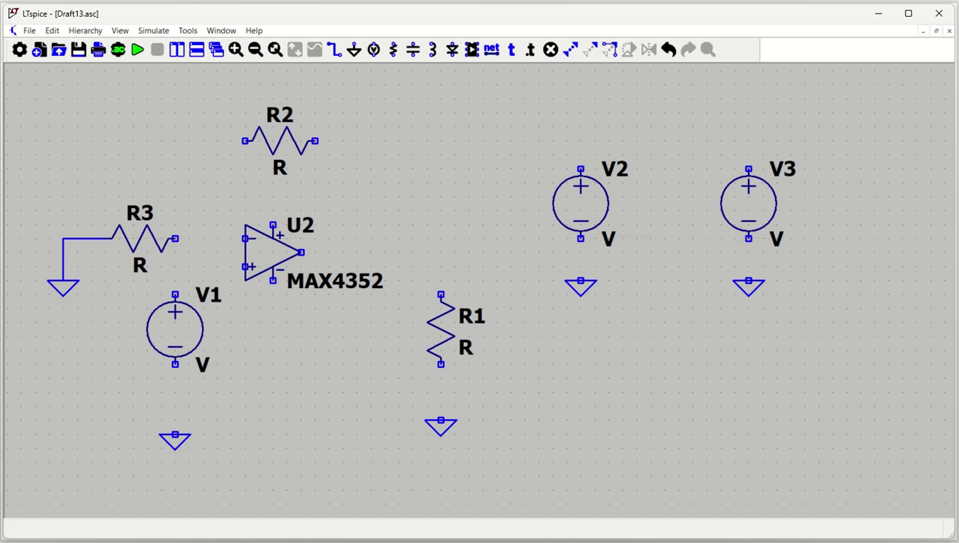
left_click(175, 239)
left_click(245, 238)
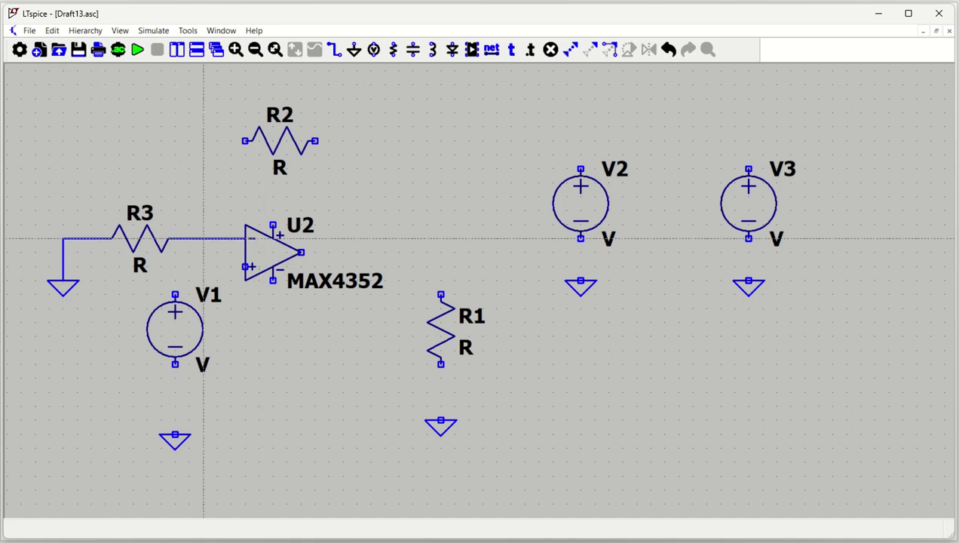
left_click(203, 238)
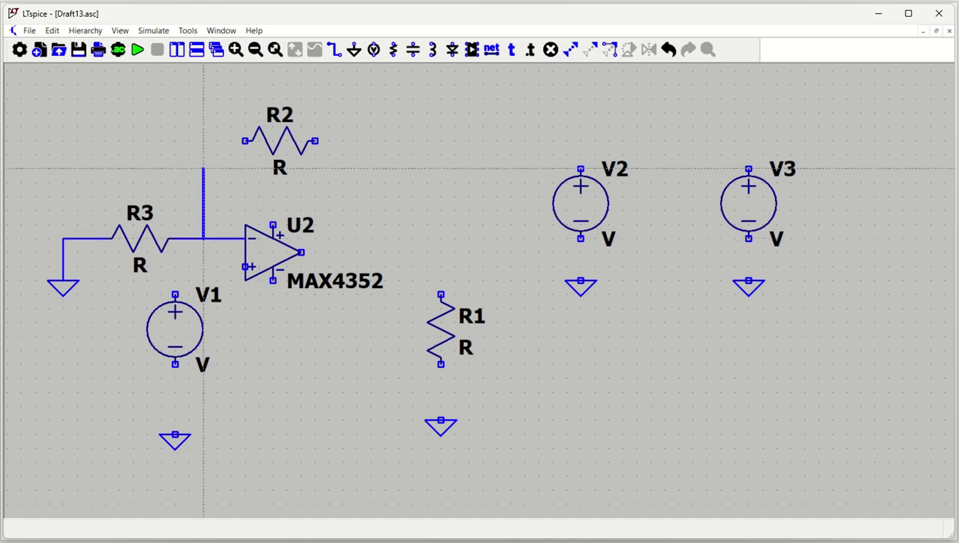
left_click(243, 141)
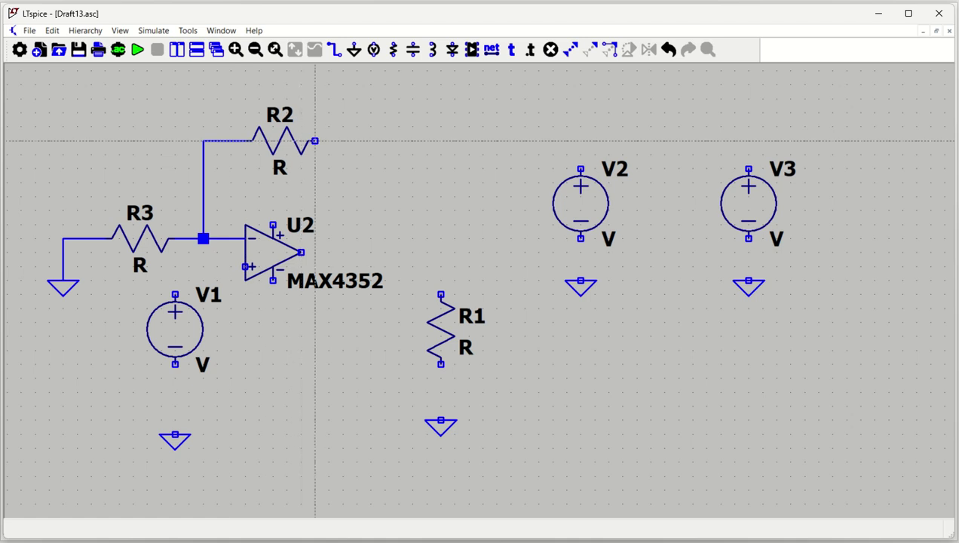
Run R2's feedback wire to U2's output, and connect the output through R1 to ground.
left_click(315, 140)
left_click(399, 140)
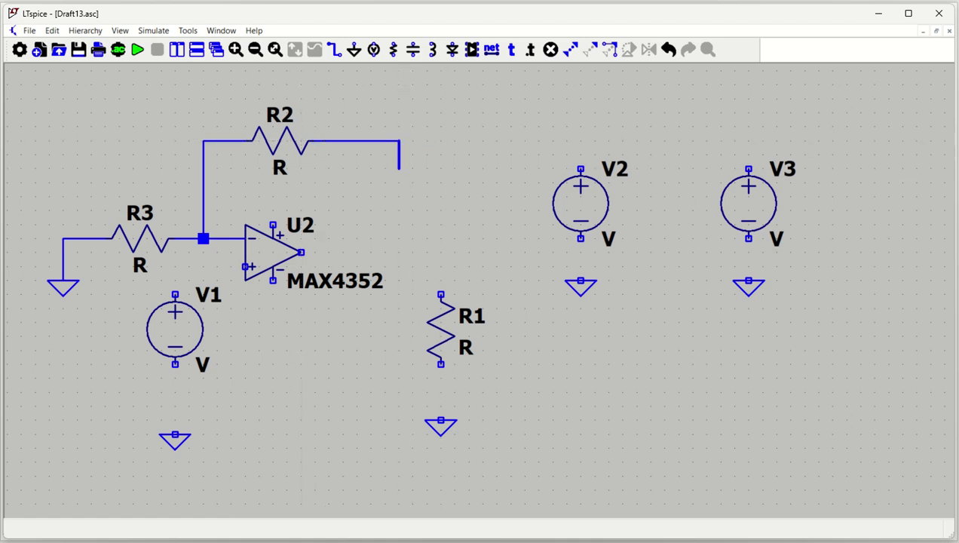
left_click(301, 252)
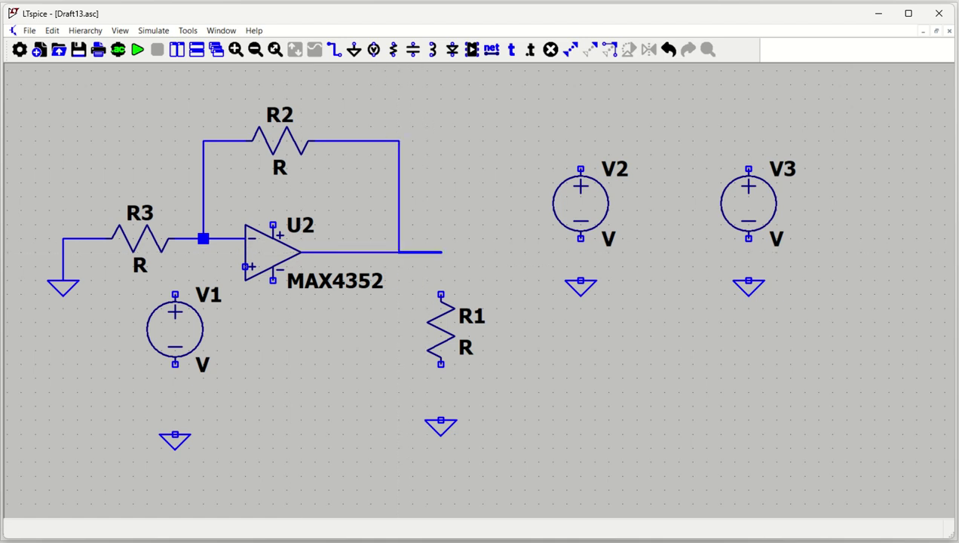
left_click(441, 251)
left_click(441, 294)
left_click(441, 364)
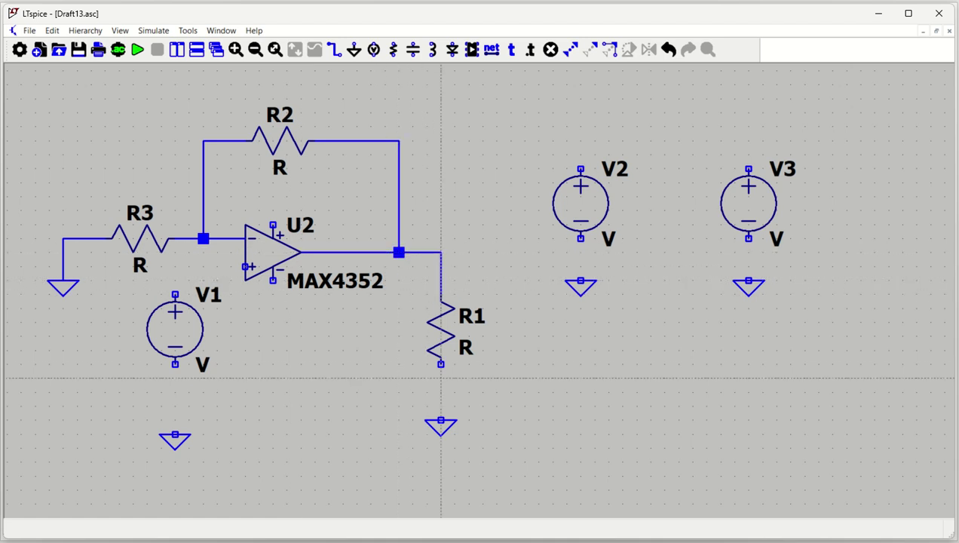
left_click(441, 420)
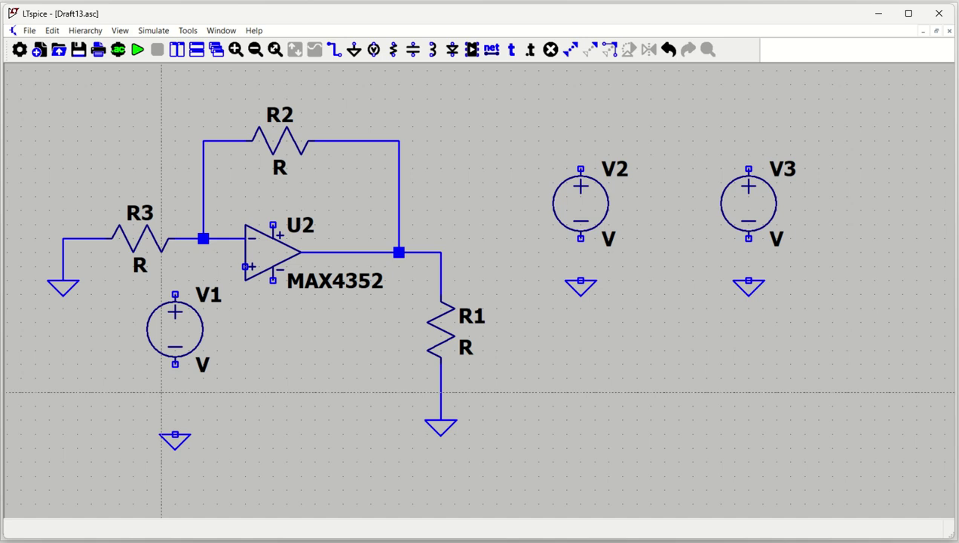
Connect V1's bottom to ground and its top to U2's non-inverting input.
left_click(175, 364)
left_click(175, 435)
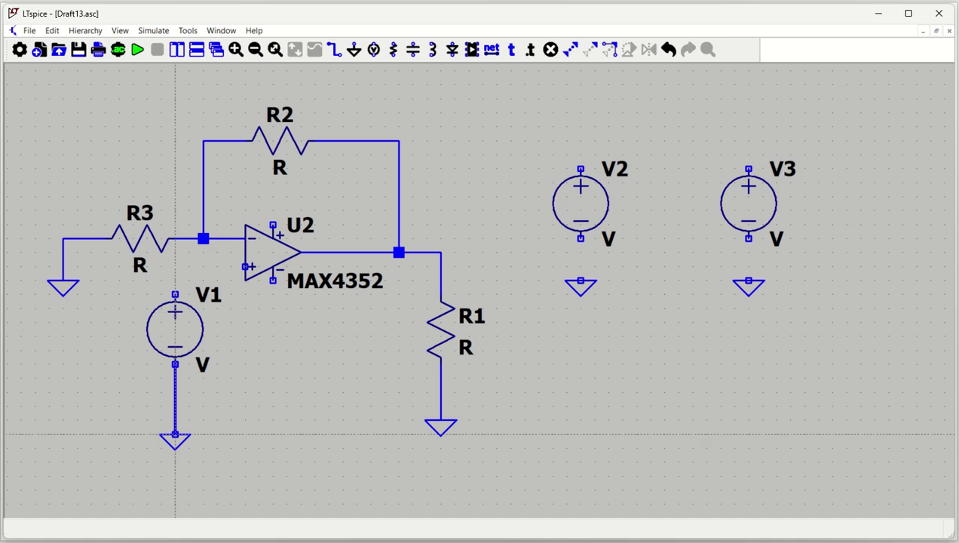
left_click(175, 294)
left_click(245, 266)
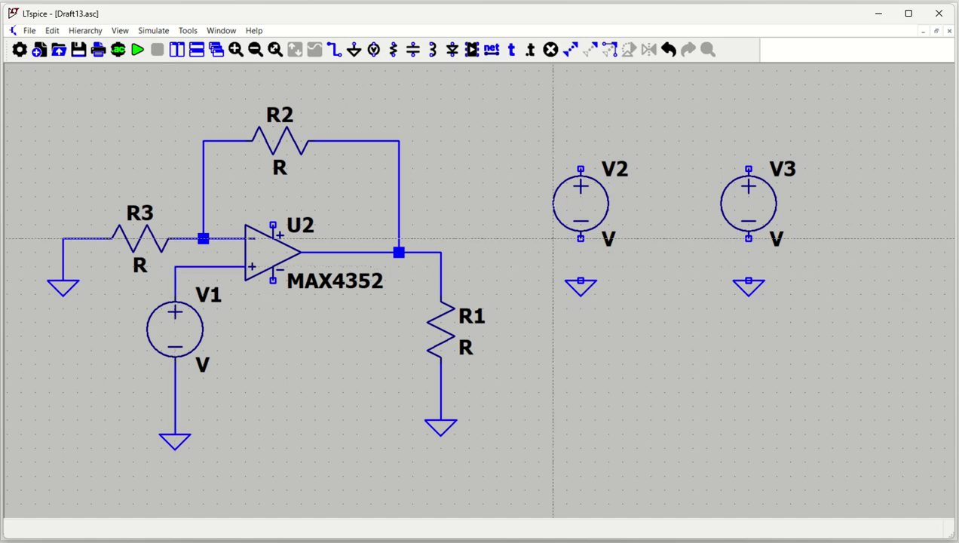
left_click(580, 169)
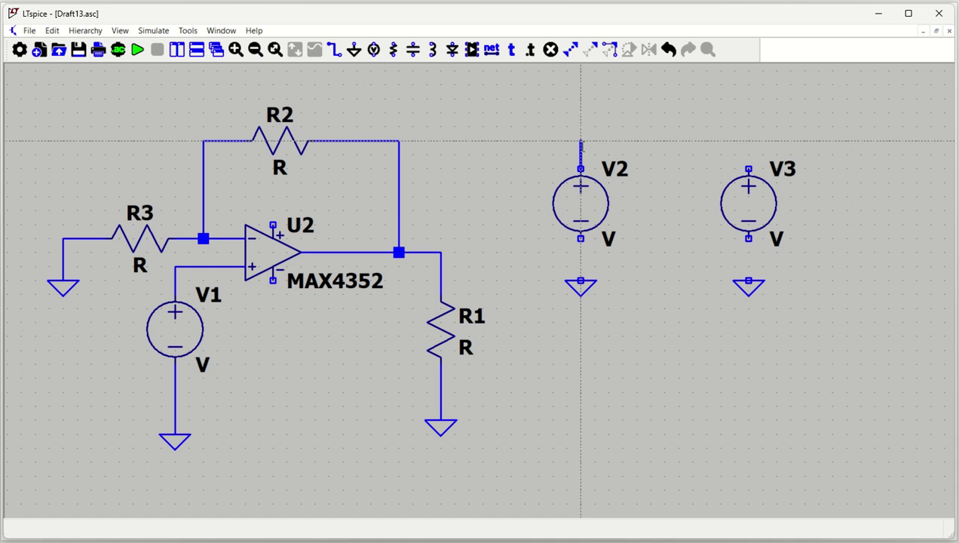
Finish V2's top wire, label it VCC, and drop a second label near V3.
left_click(637, 140)
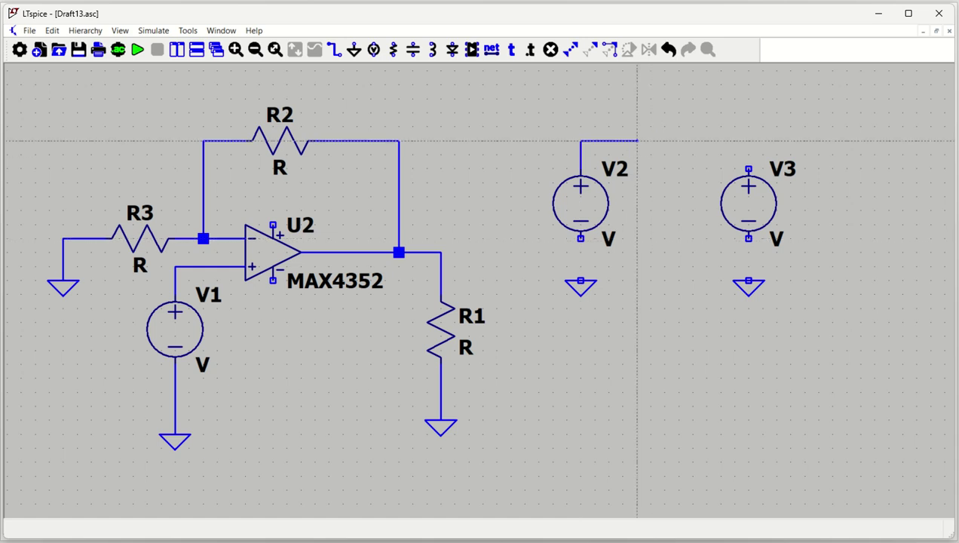
key("Escape")
key("F4")
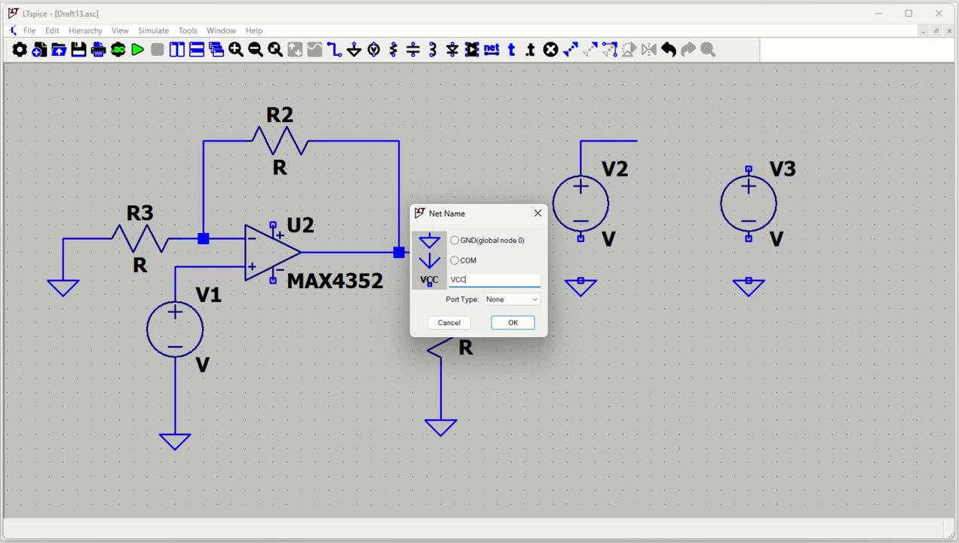
key("Return")
left_click(637, 140)
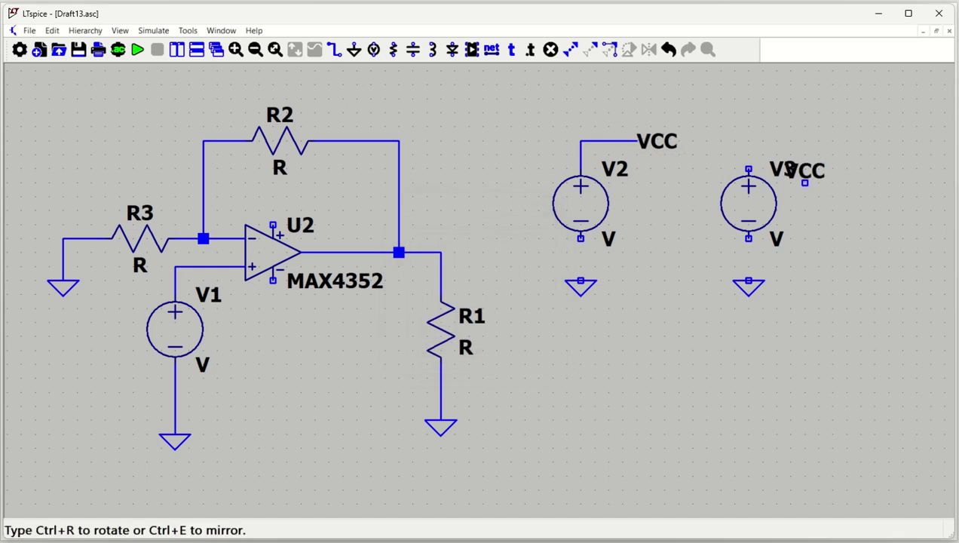
left_click(832, 140)
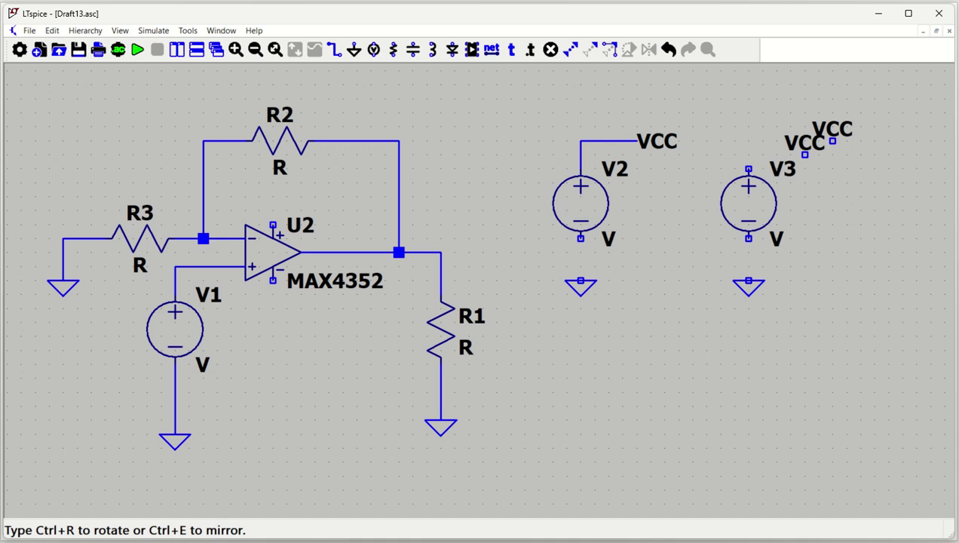
key("Escape")
Rename the second label to VEE and wire V3's top pin to it.
right_click(848, 135)
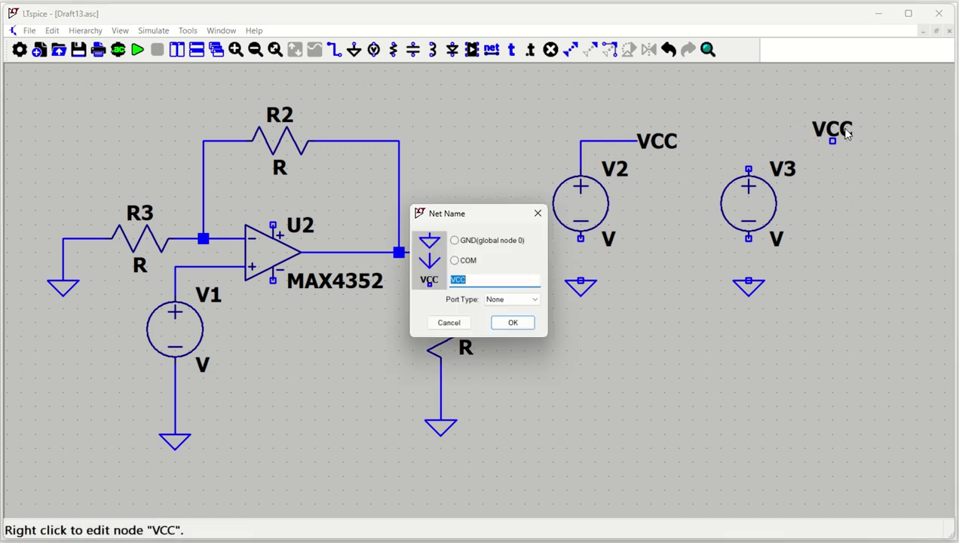
type("VEE")
key("Return")
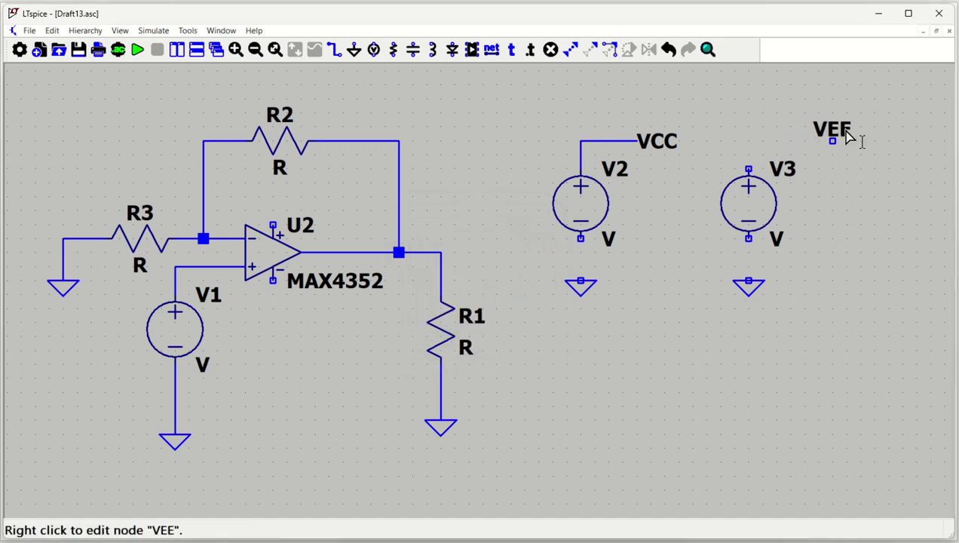
key("F3")
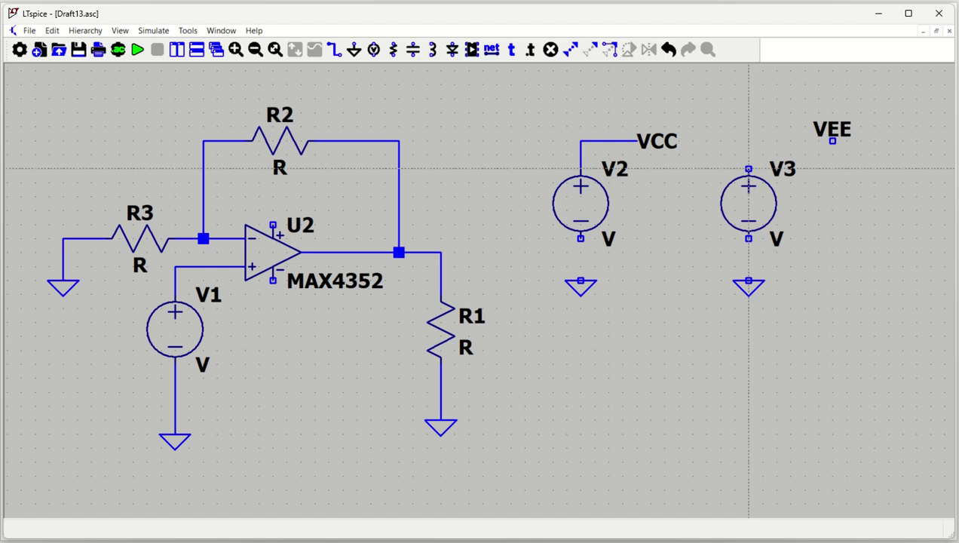
left_click(749, 168)
left_click(832, 140)
key("Escape")
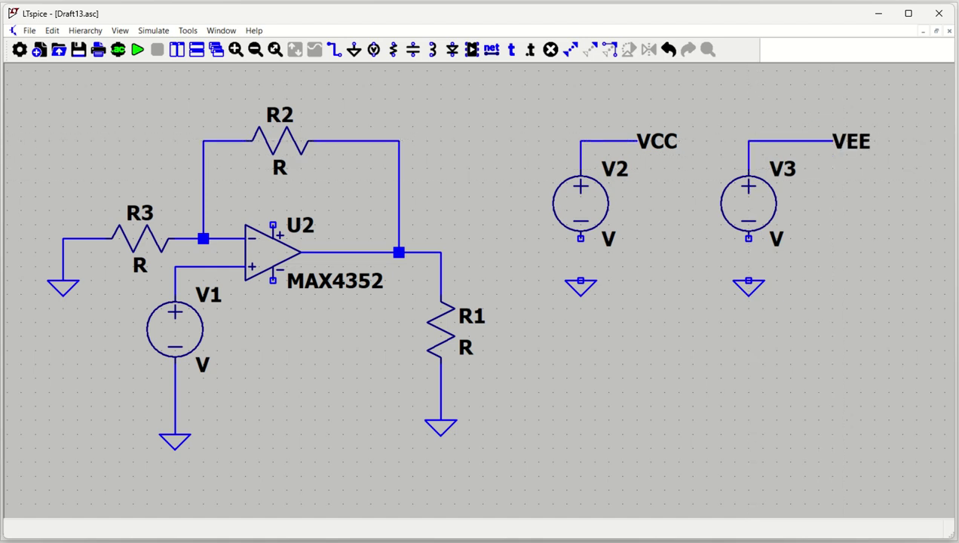
Wire the bottom pins of V3 and V2 to their grounds.
key("F3")
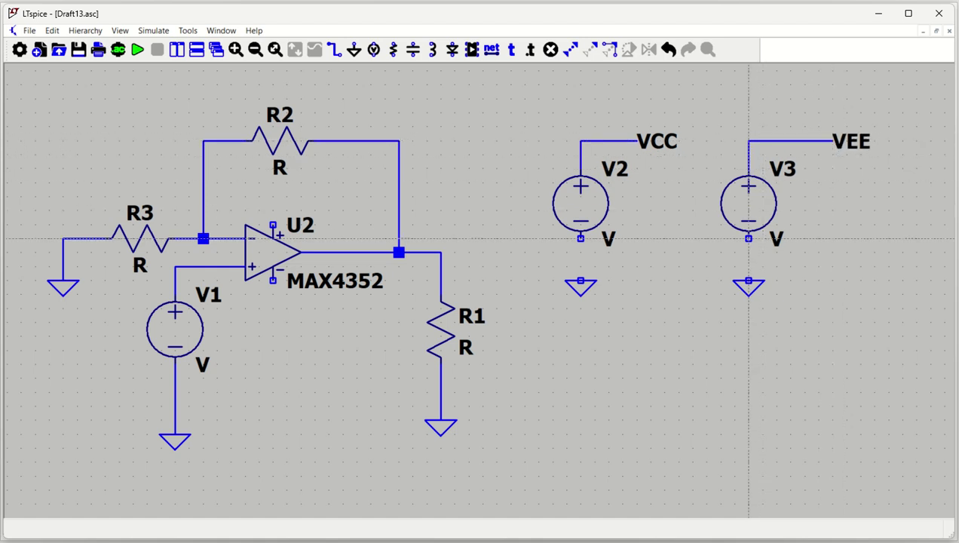
left_click(749, 238)
left_click(748, 280)
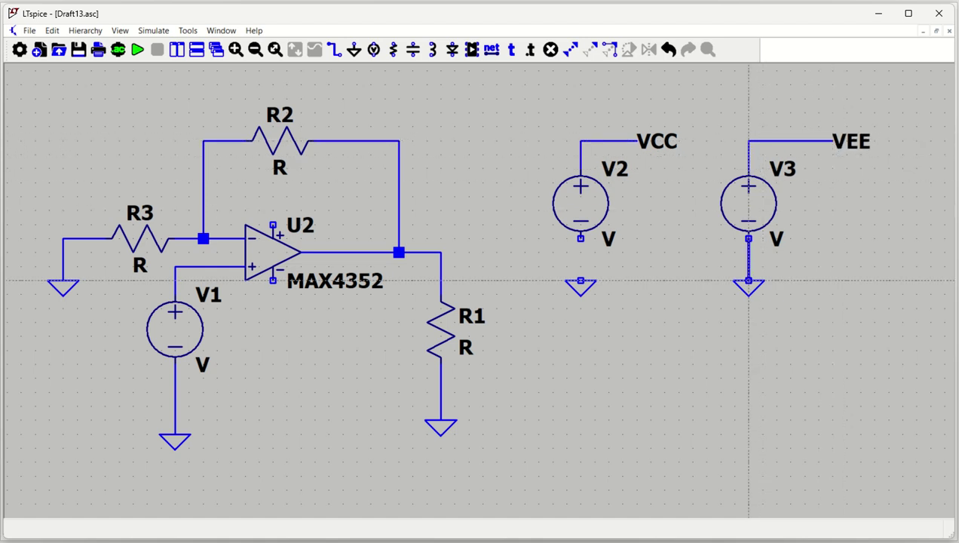
left_click(581, 239)
left_click(581, 280)
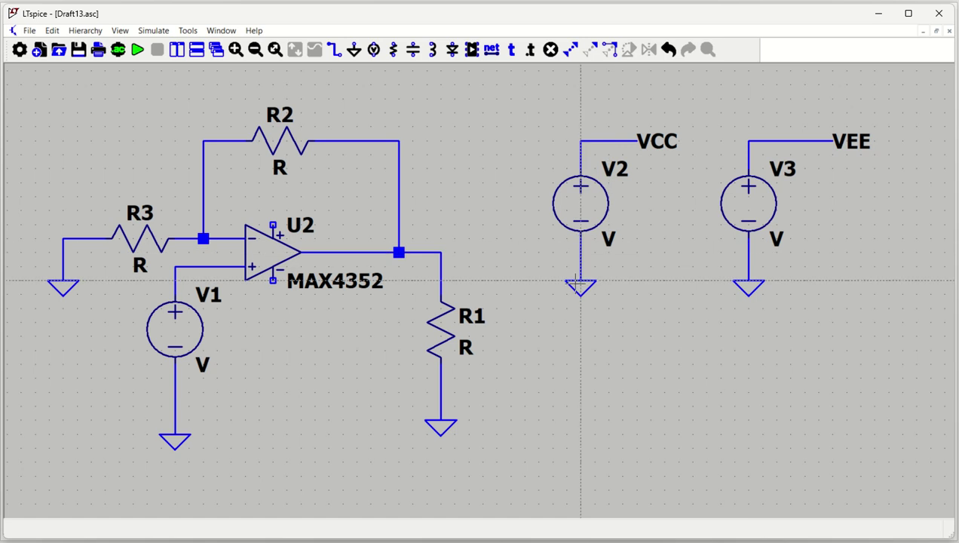
key("Escape")
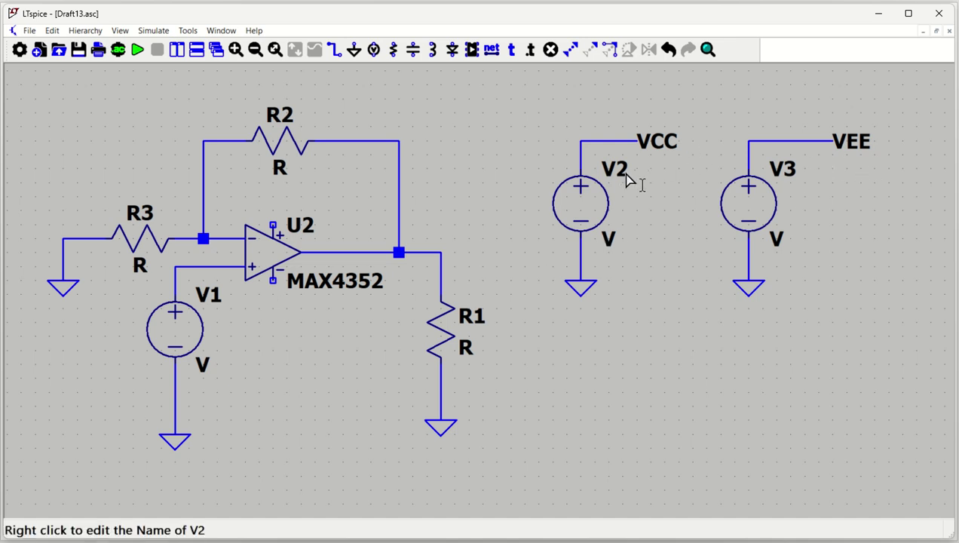
Wire out U2's upper supply pin and label the wire end VCC.
key("F3")
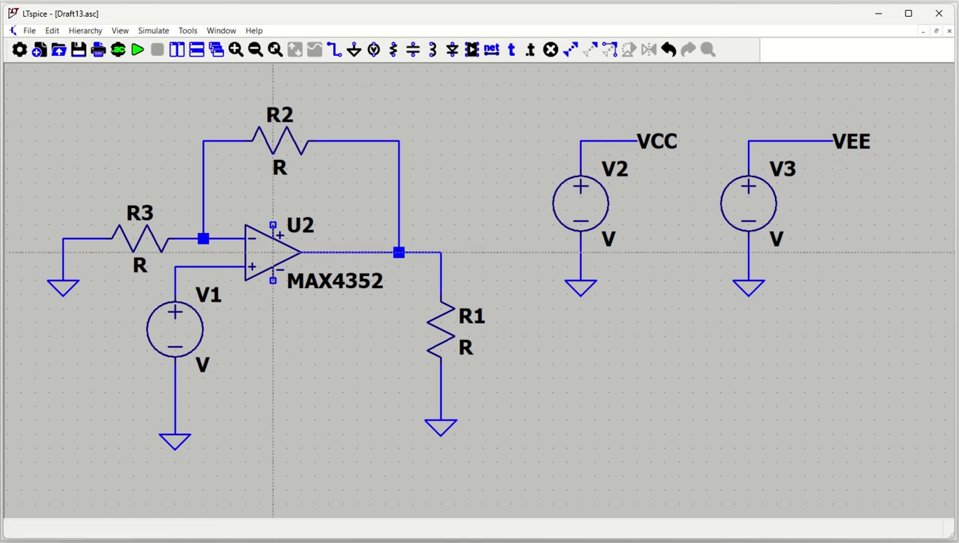
left_click(272, 224)
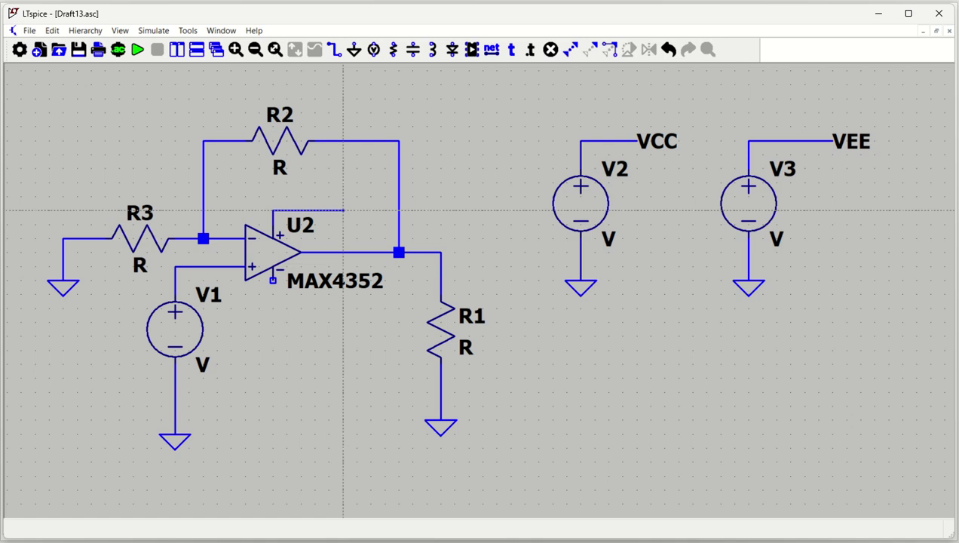
left_click(343, 209)
key("F4")
type("VCC")
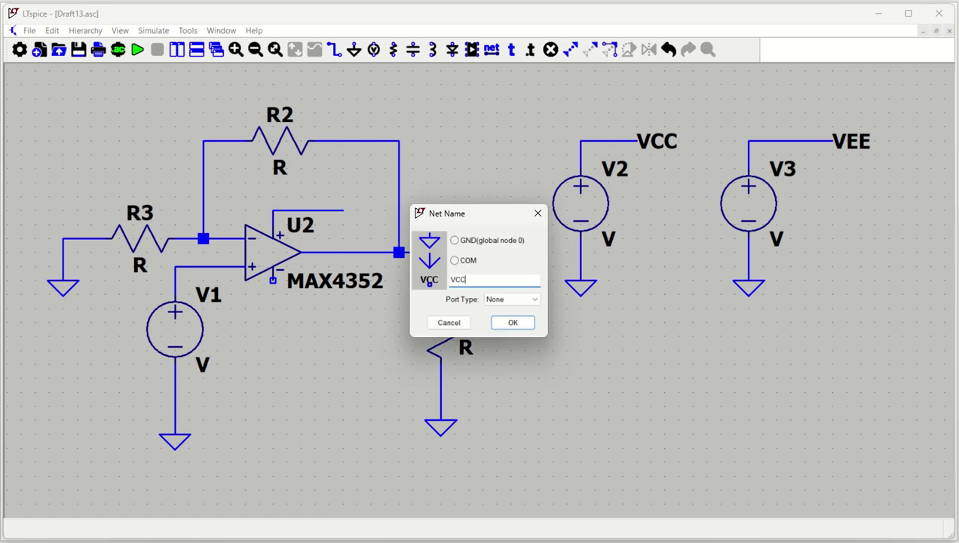
key("Return")
left_click(343, 209)
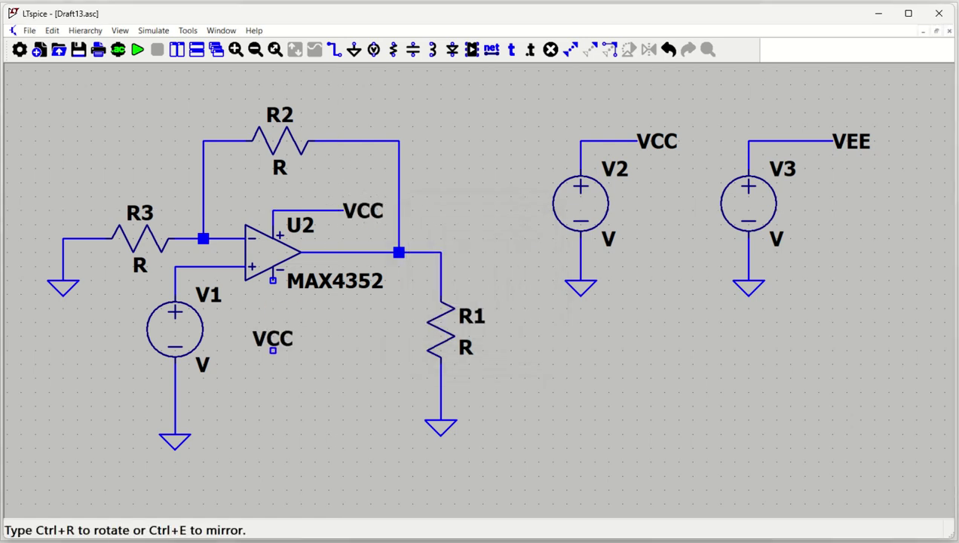
Wire U2's lower supply pin down and right, labelling its end VEE.
key("F3")
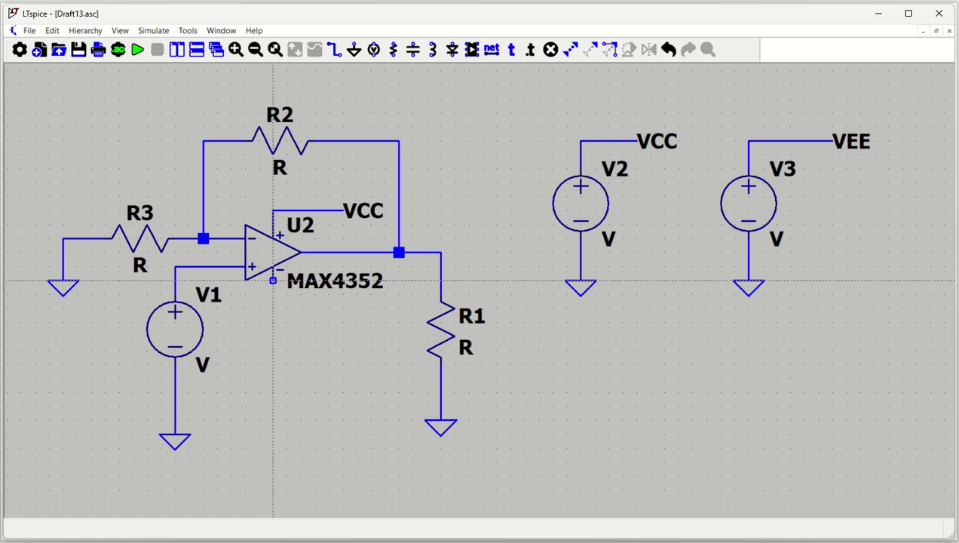
left_click(273, 280)
left_click(273, 322)
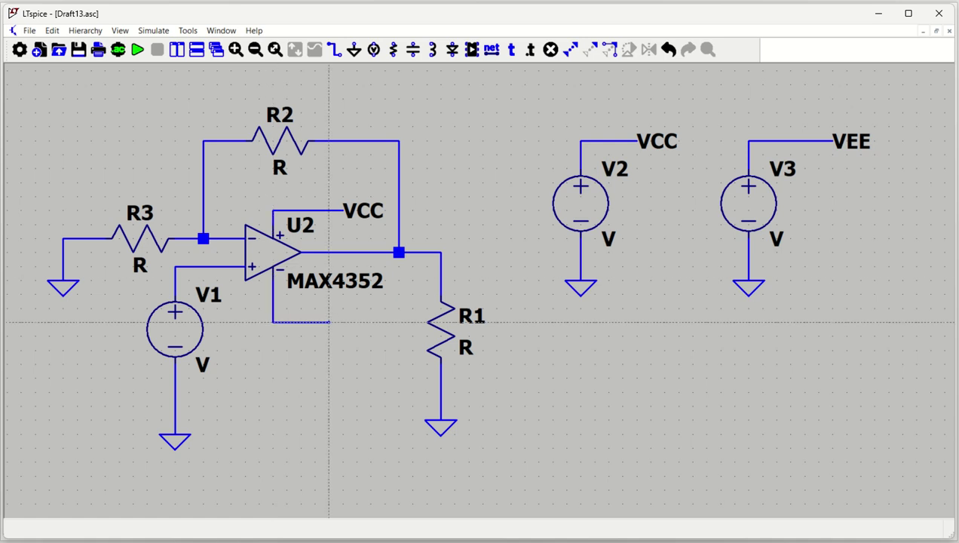
left_click(328, 322)
key("F4")
type("VEE")
key("Return")
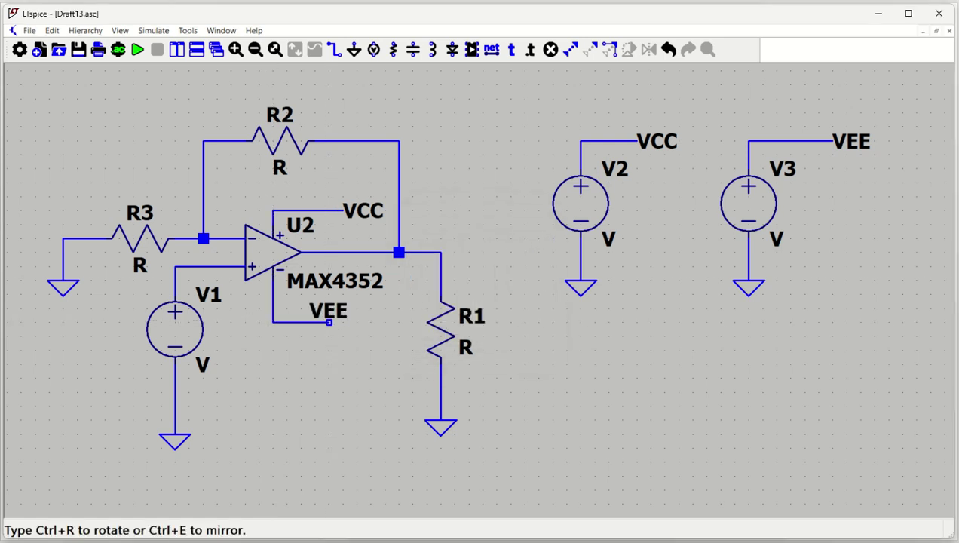
left_click(328, 322)
key("Escape")
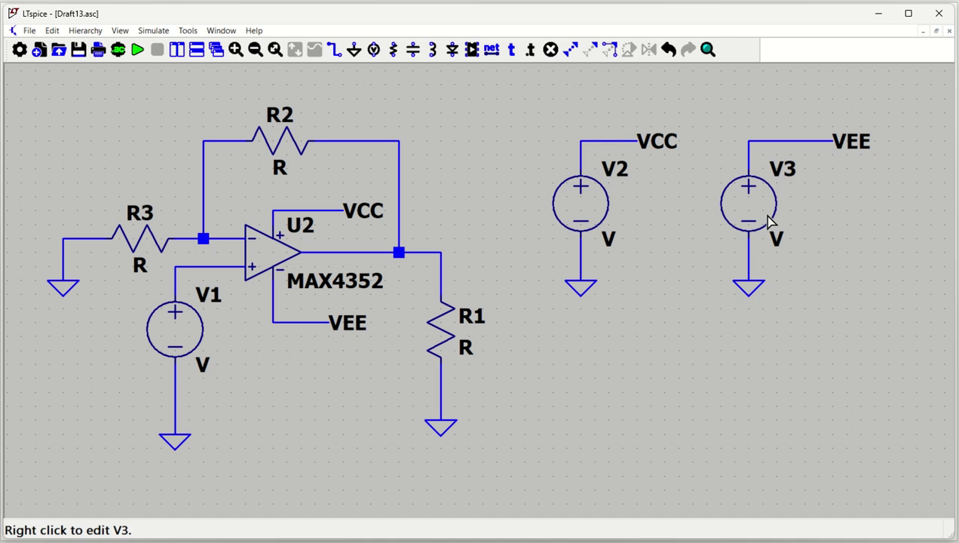
Enter 15 as V2's DC voltage and -15 as V3's.
right_click(585, 210)
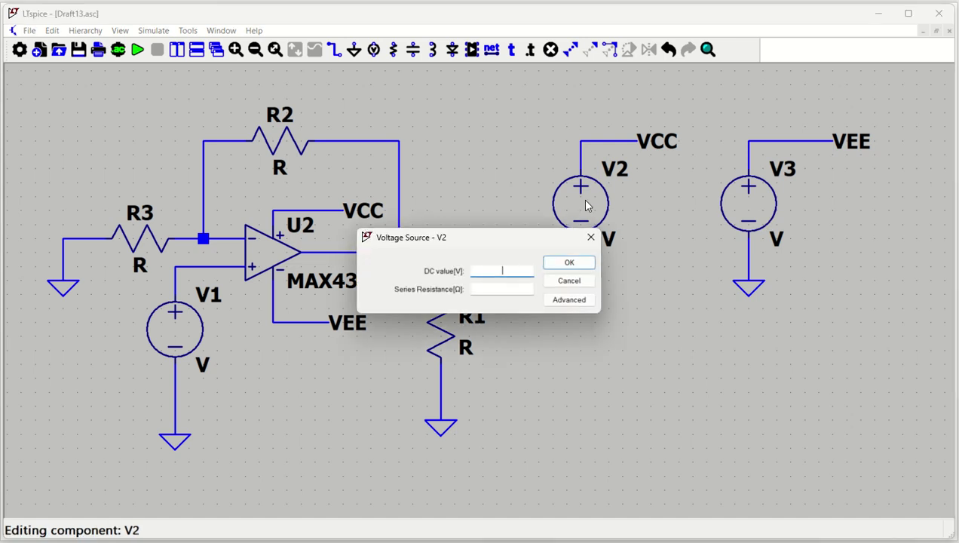
type("15V")
key("Return")
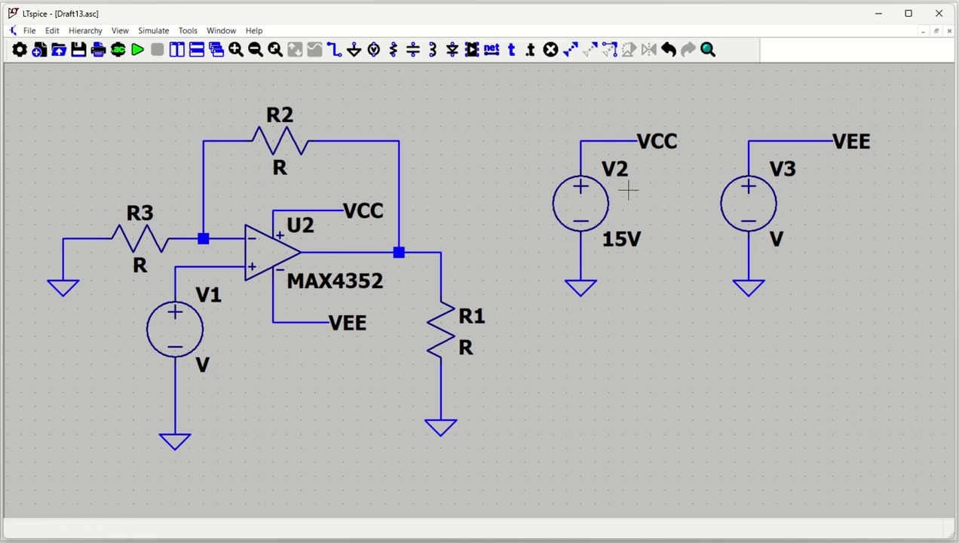
right_click(744, 204)
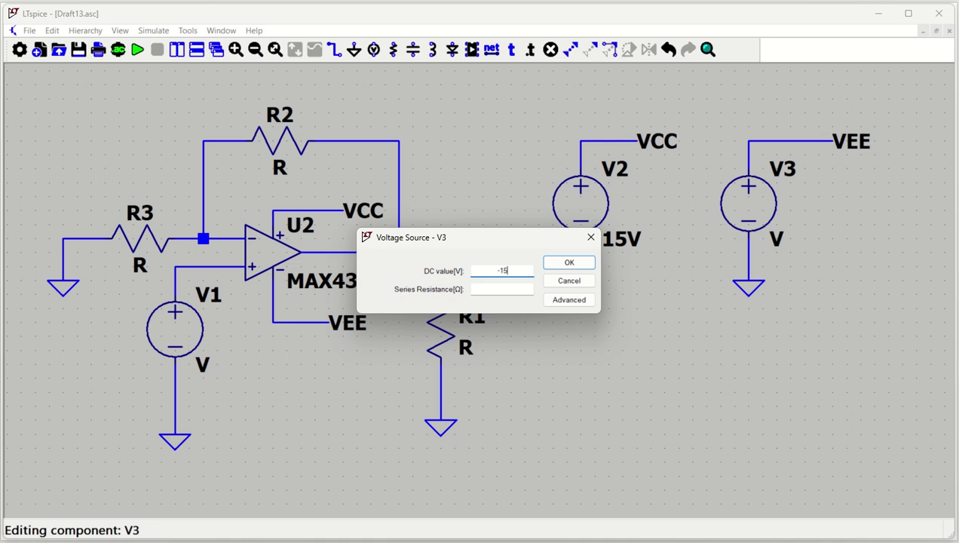
key("Return")
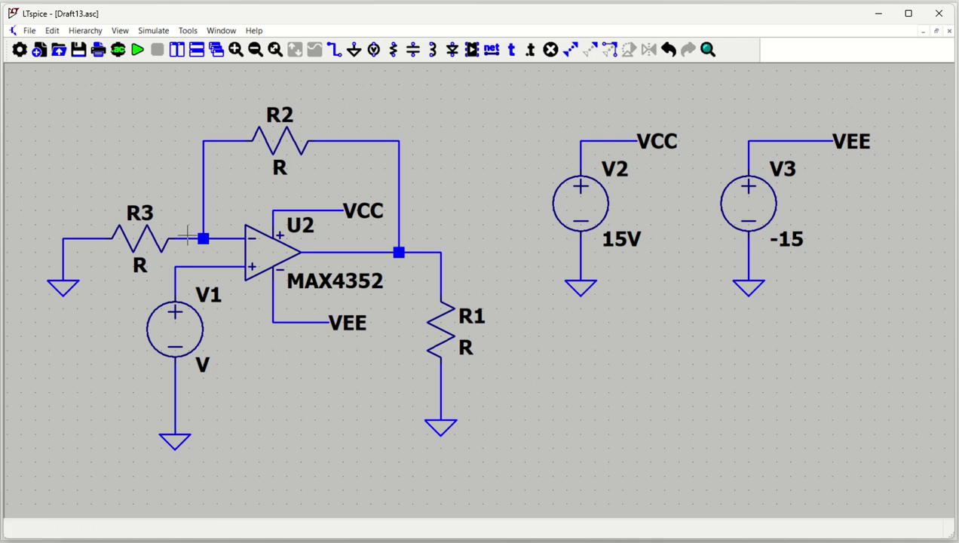
Set the resistance of R3 and R2 to 1k each, then start a new net label.
right_click(133, 242)
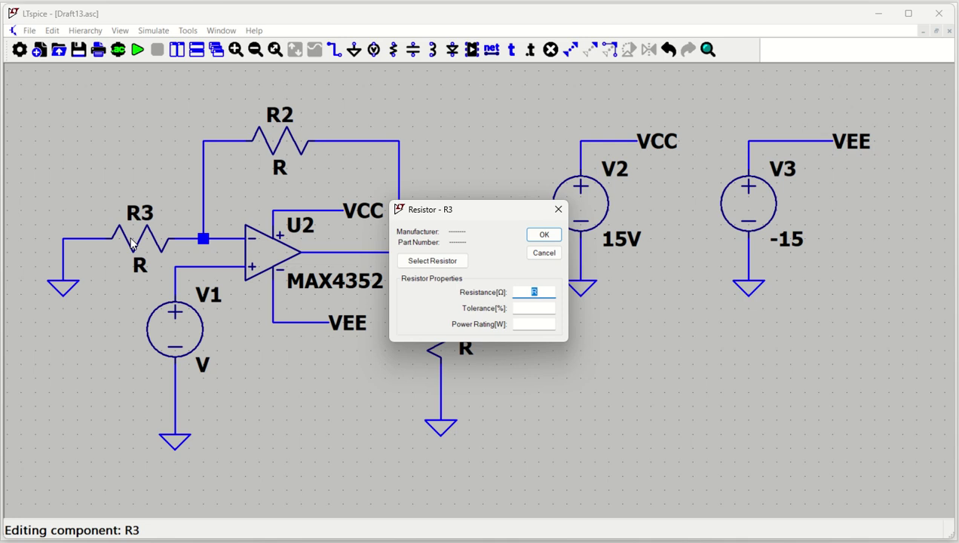
type("1k")
key("Return")
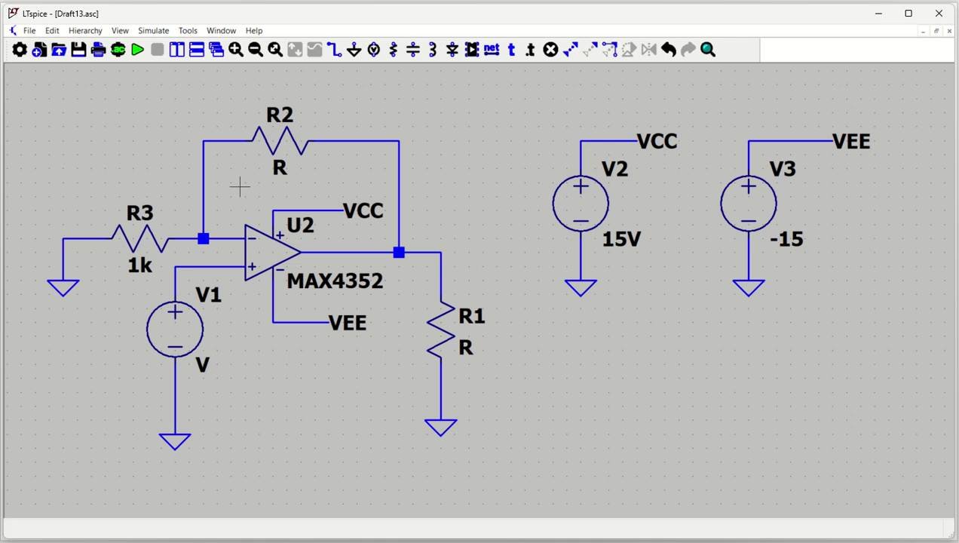
right_click(284, 146)
type("1k")
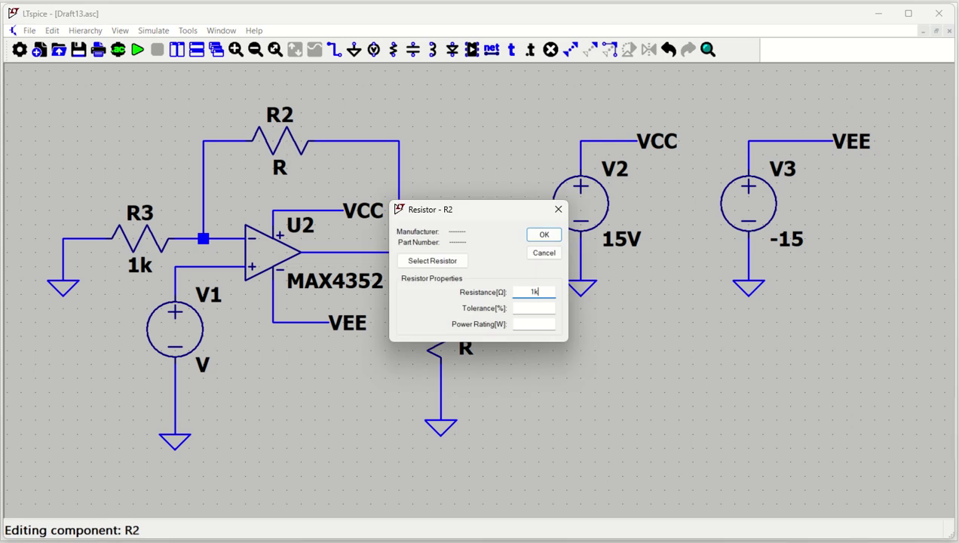
key("Return")
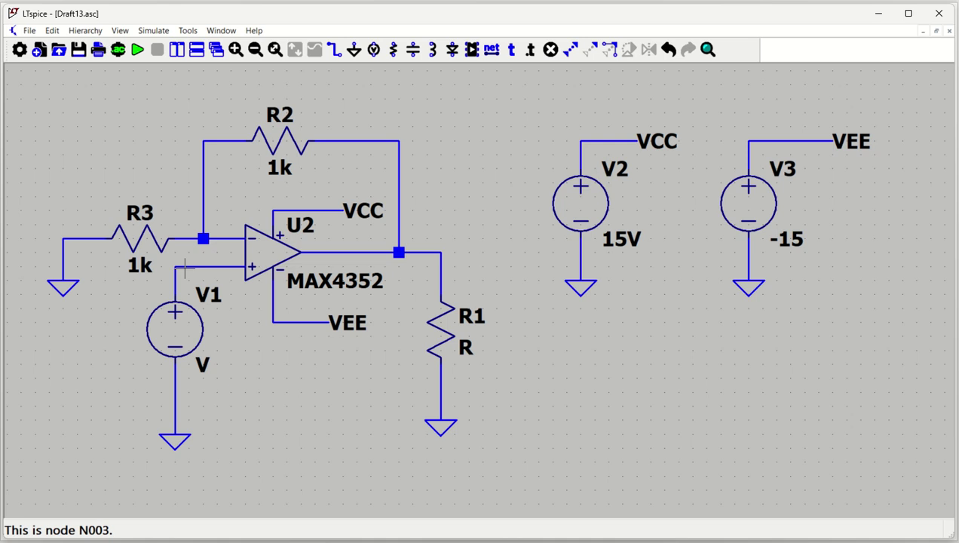
key("F4")
Name a net VIN, place it on the input node, and drop a copy at the output node.
type("VIN")
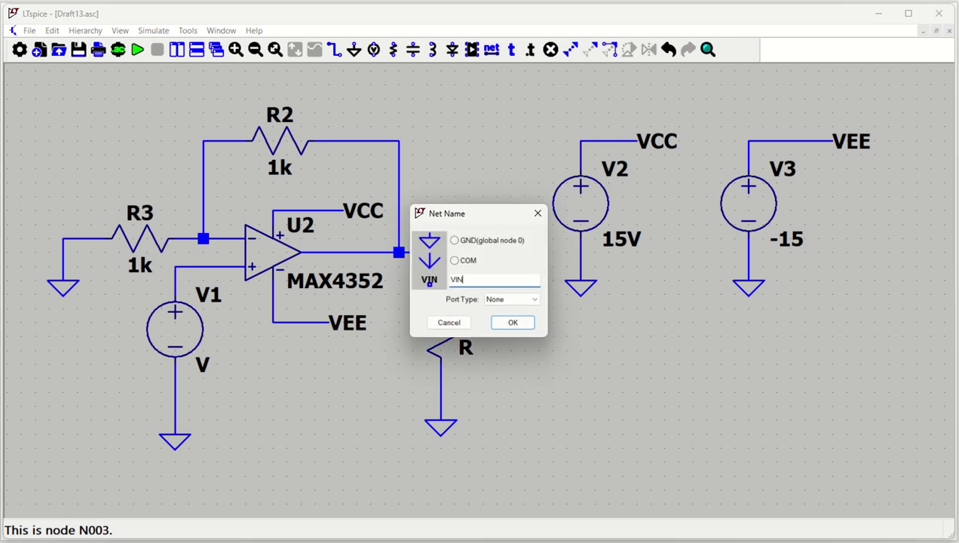
key("Return")
left_click(188, 266)
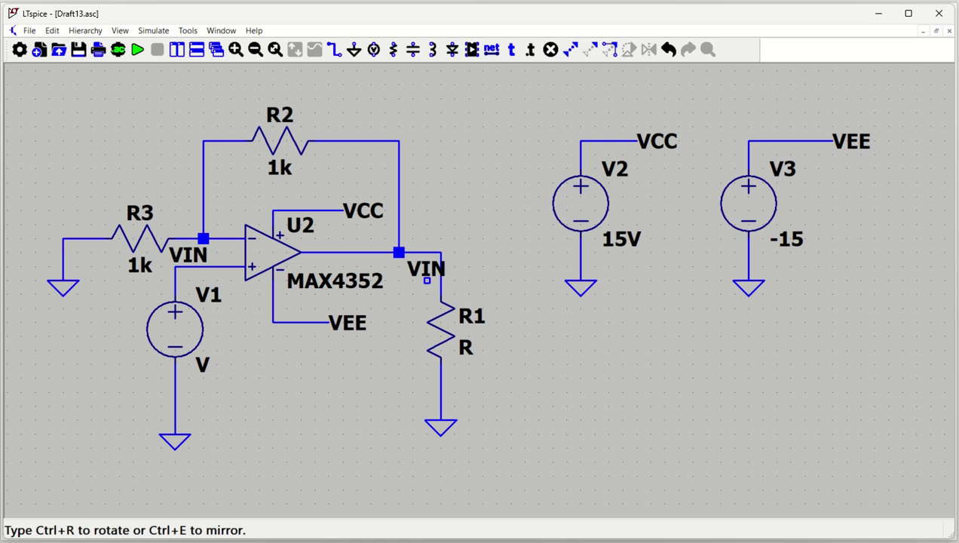
left_click(440, 251)
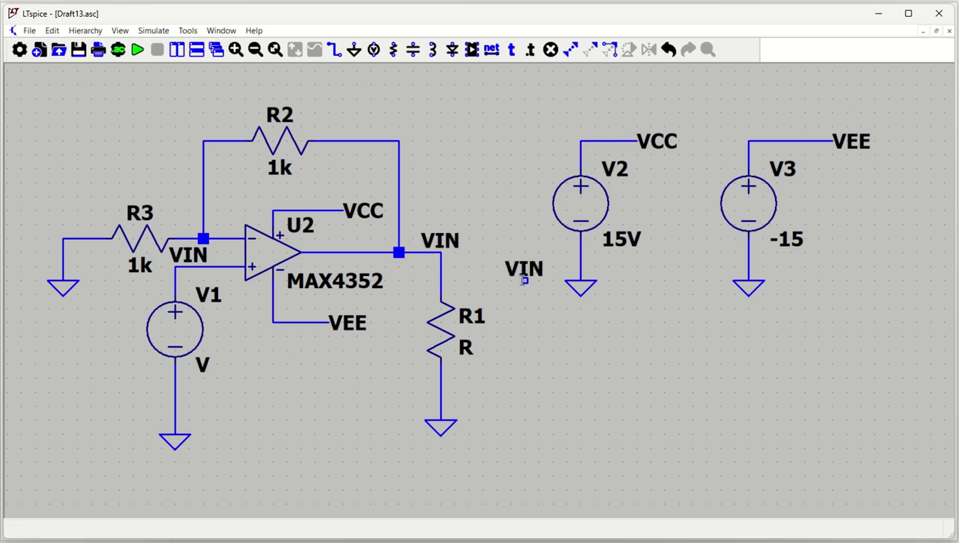
right_click(511, 278)
Rename the output-node label to VOUT, correcting its capitalisation.
right_click(445, 242)
type("VOUt")
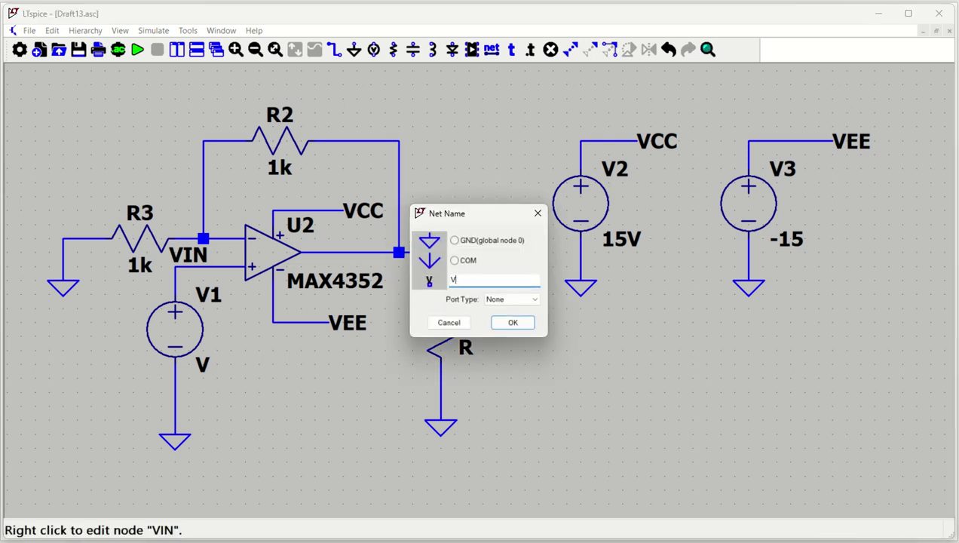
key("Return")
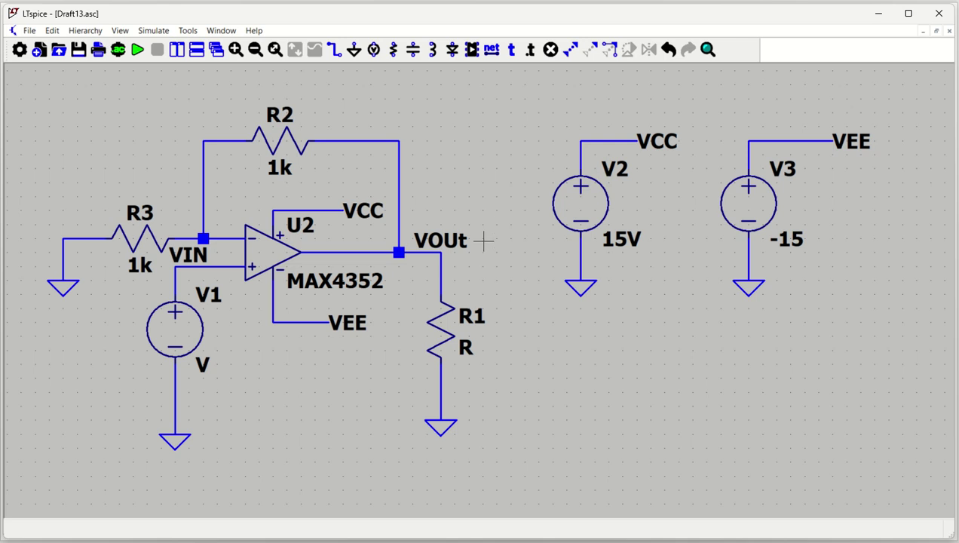
right_click(445, 243)
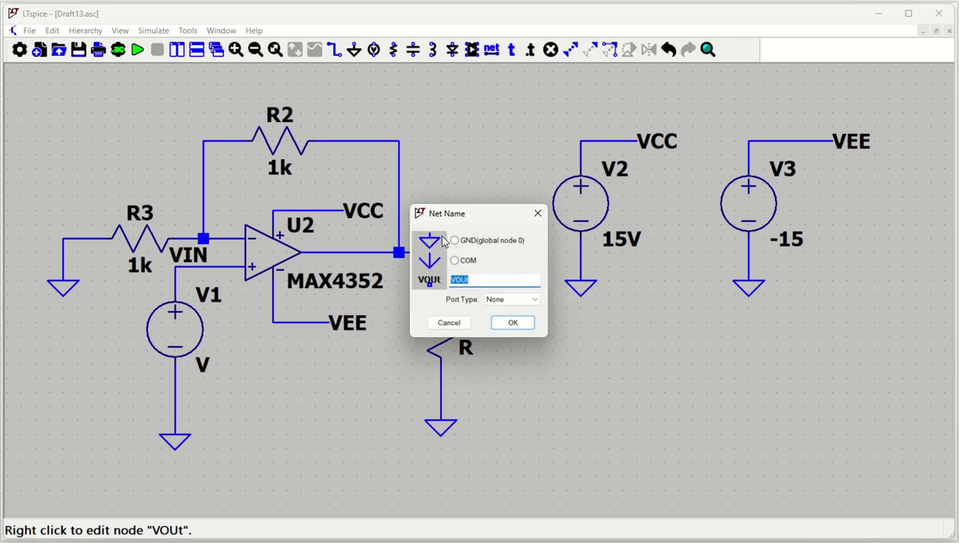
type("VOUT")
key("Return")
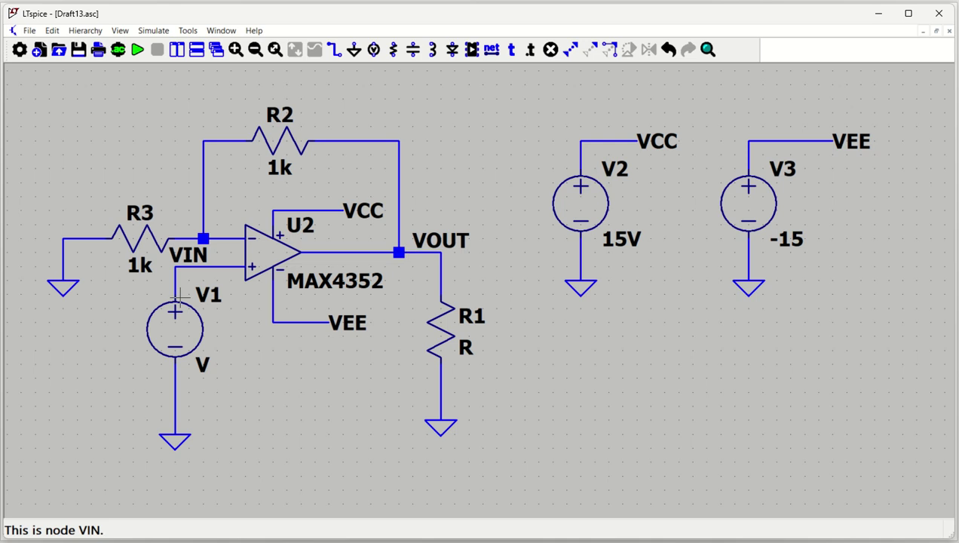
Switch source V1 to a SINE waveform in its advanced settings.
right_click(175, 327)
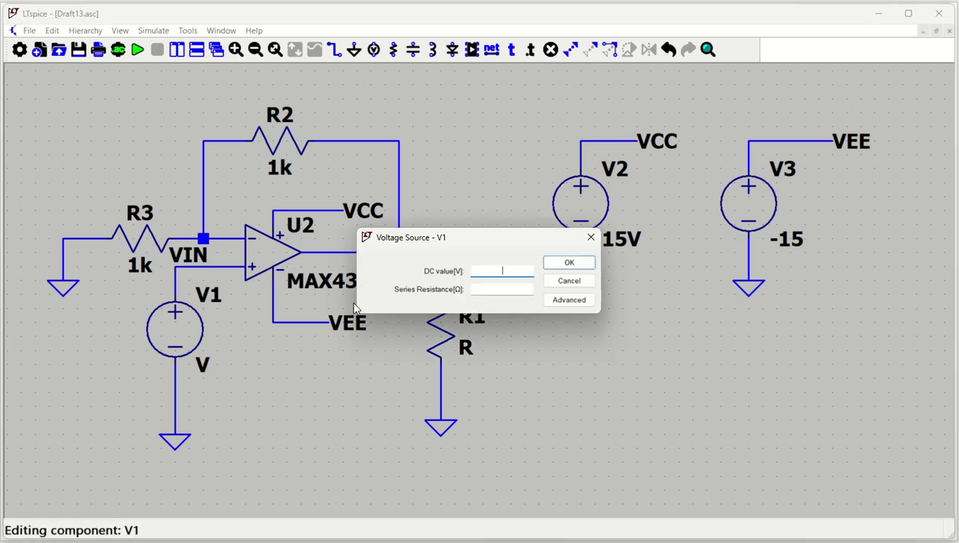
left_click(572, 299)
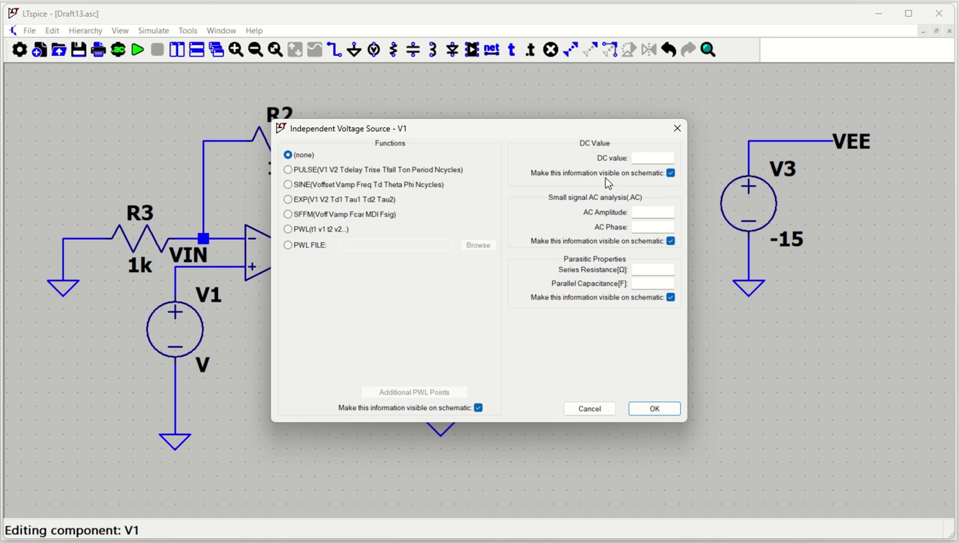
left_click(303, 189)
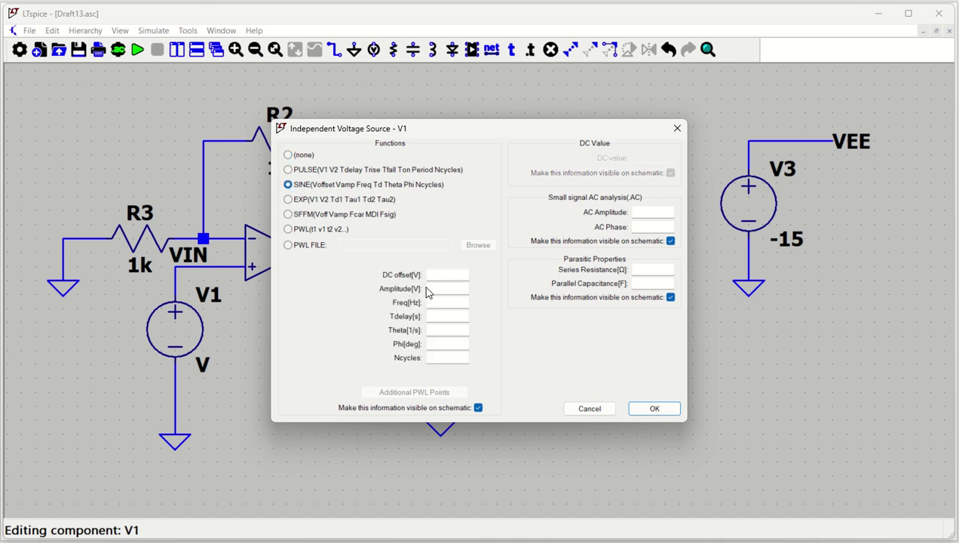
Enter SINE parameters: DC offset 0, amplitude 2, frequency 1k, delay 0, and apply.
left_click(445, 275)
left_click(445, 289)
left_click(448, 301)
key("shift+Tab")
left_click(448, 302)
left_click(448, 316)
key("shift+Tab")
type("1")
left_click(448, 316)
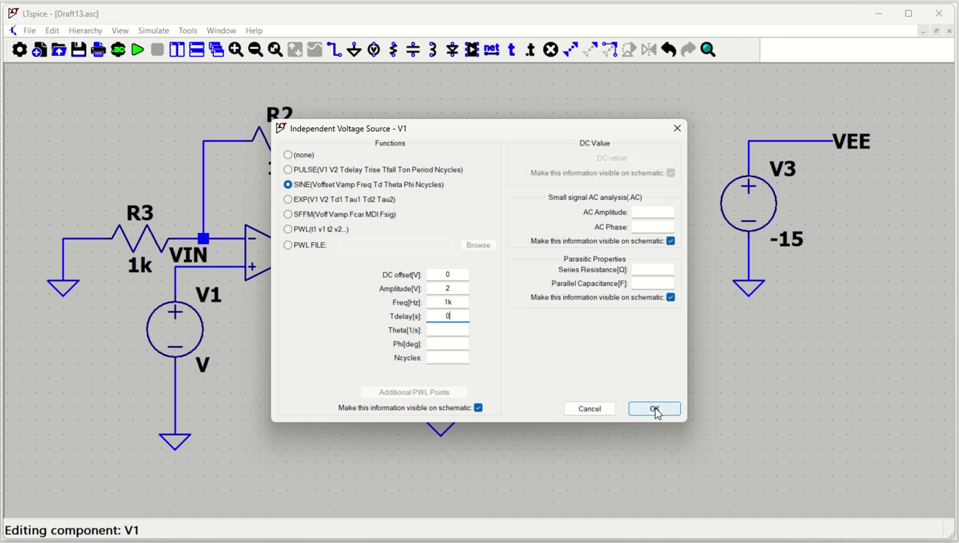
left_click(654, 409)
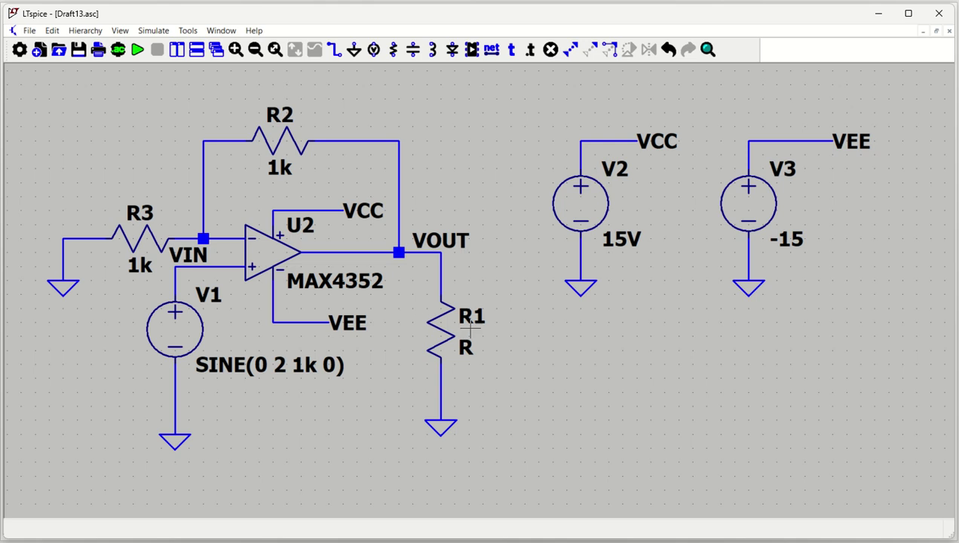
Give load resistor R1 a resistance of 10k.
right_click(440, 333)
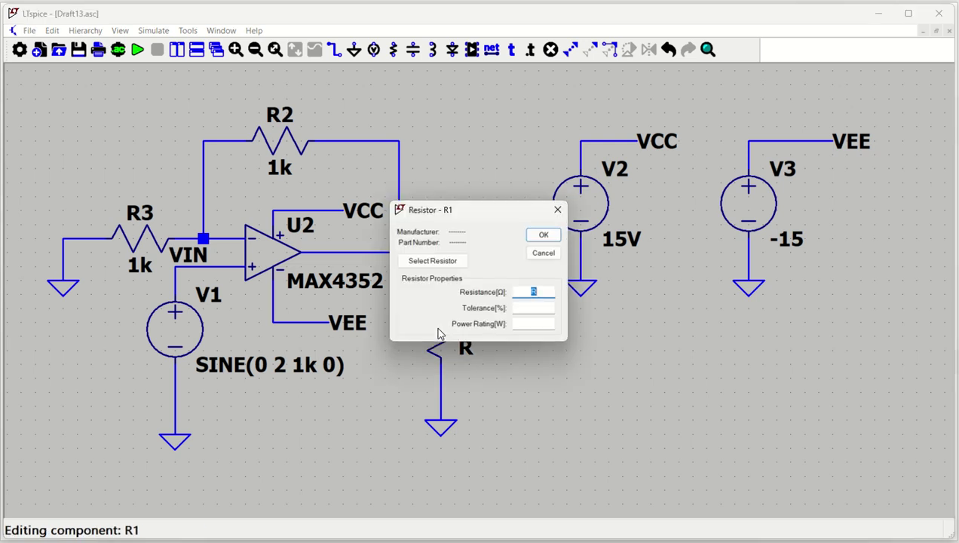
type("10k")
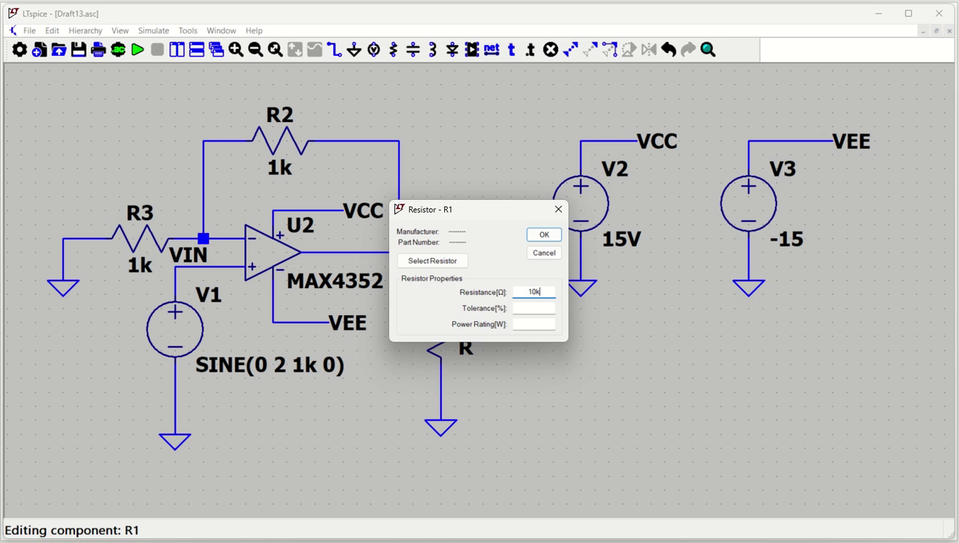
key("Return")
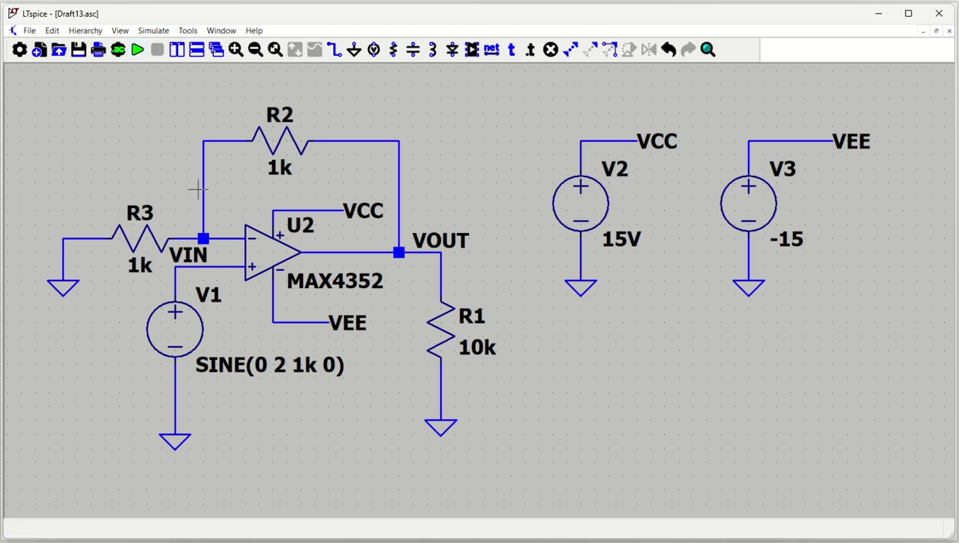
Add a .tran 0 4m 0 directive saving data from 0, placed below V1.
left_click(118, 50)
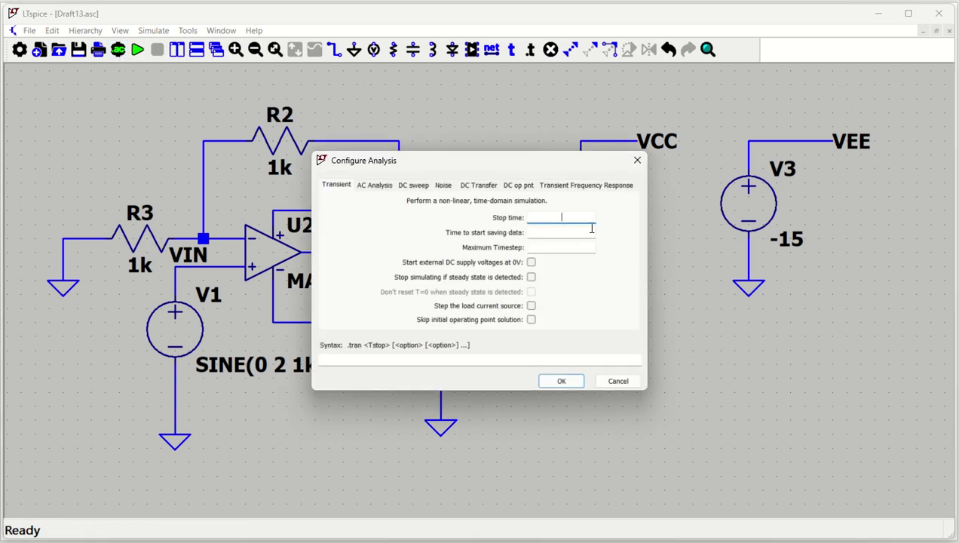
left_click_drag(509, 162, 686, 145)
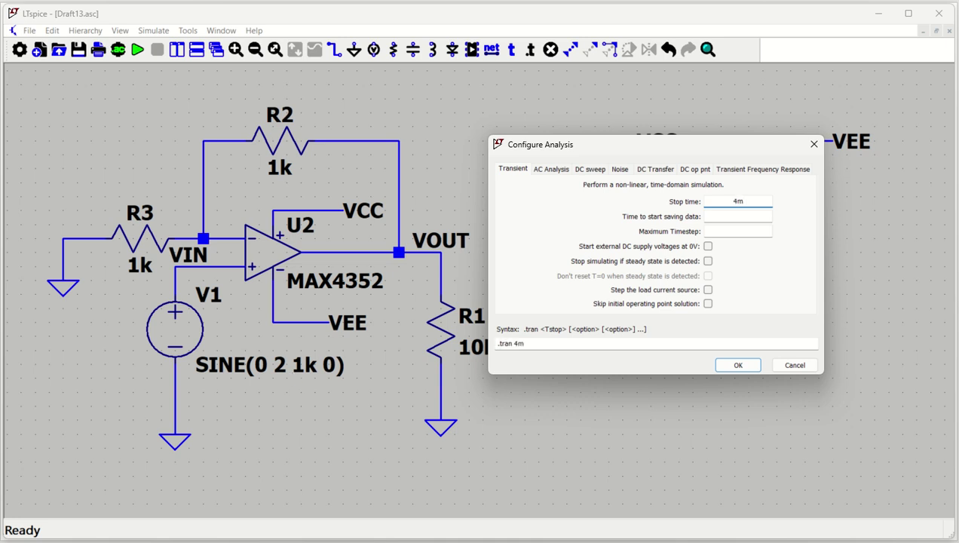
left_click(738, 216)
type("0")
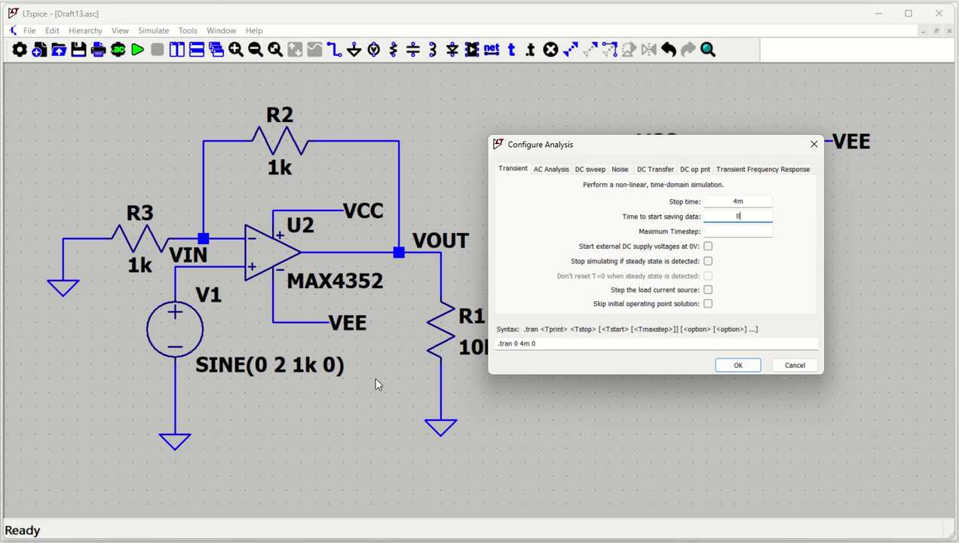
left_click(742, 369)
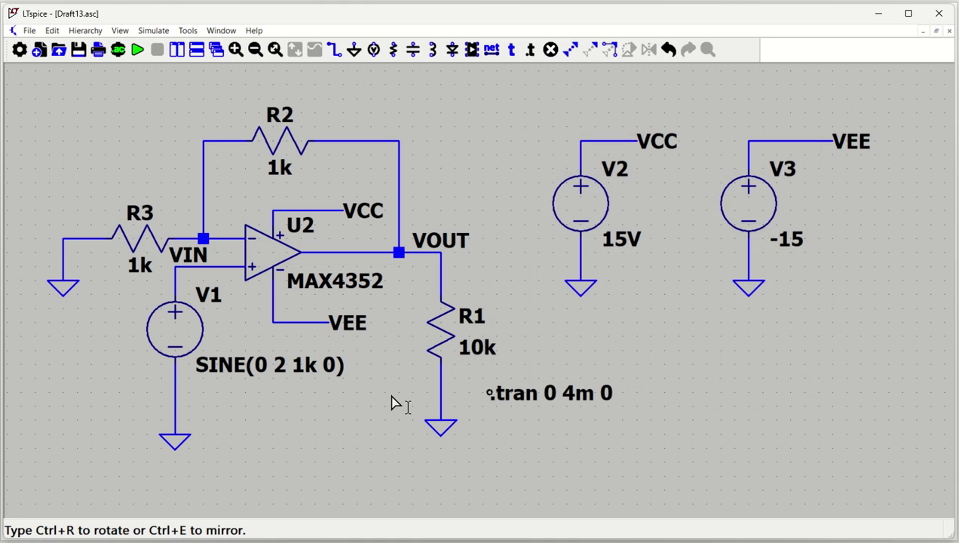
left_click(202, 406)
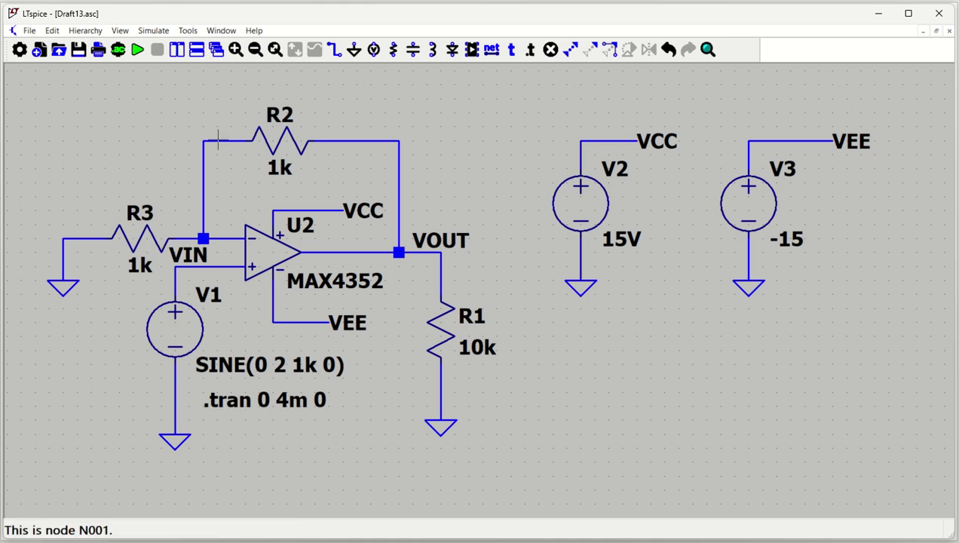
scroll(390, 228, "up", 1)
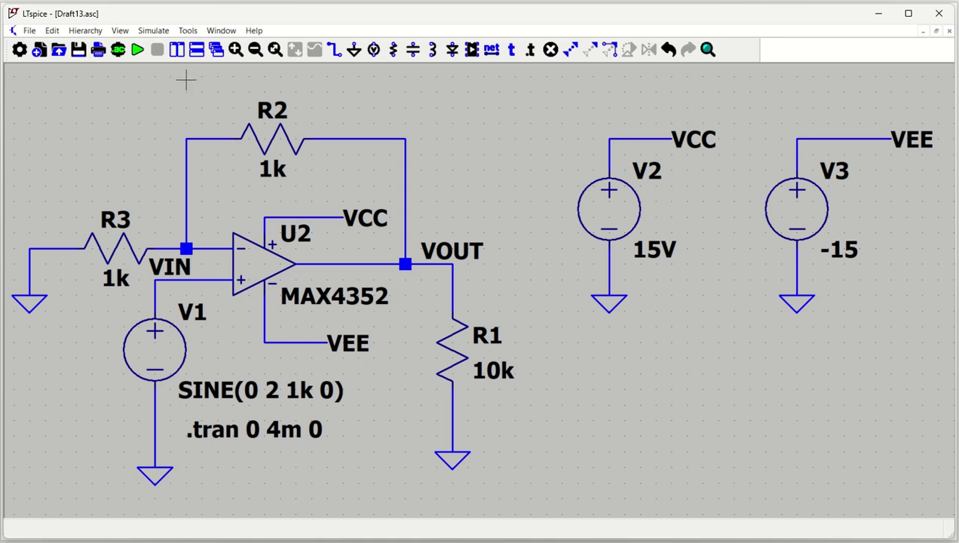
Run the simulation and tile the schematic and Draft13.raw plot windows side by side.
left_click(138, 53)
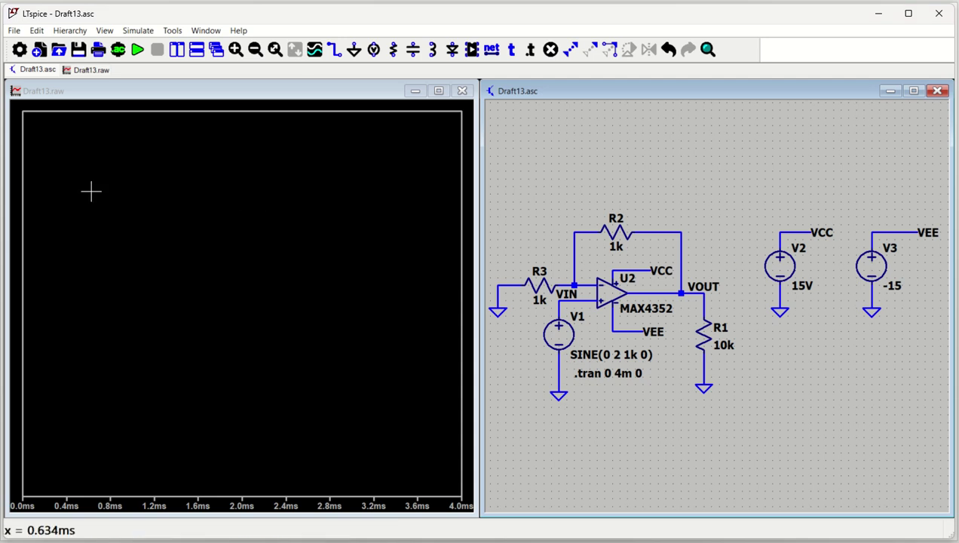
left_click(209, 230)
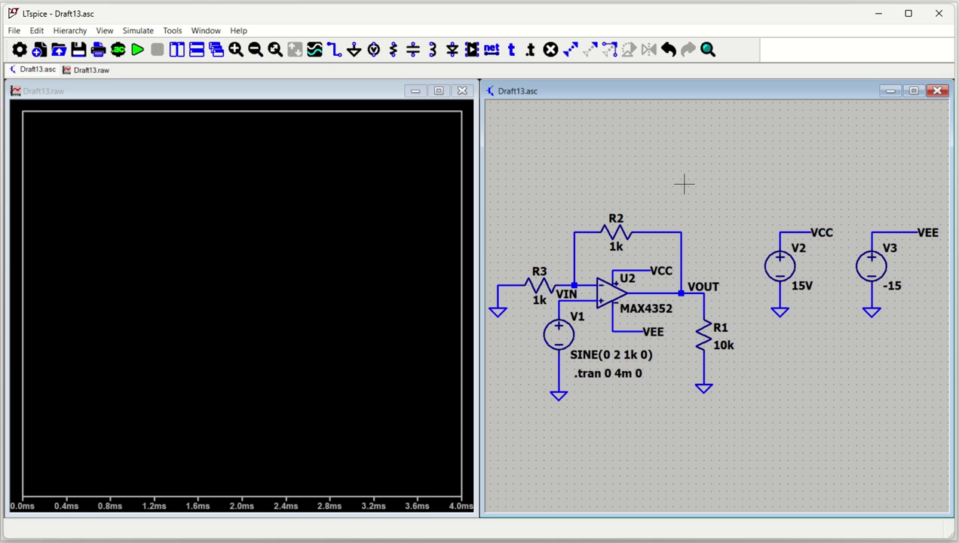
left_click(197, 50)
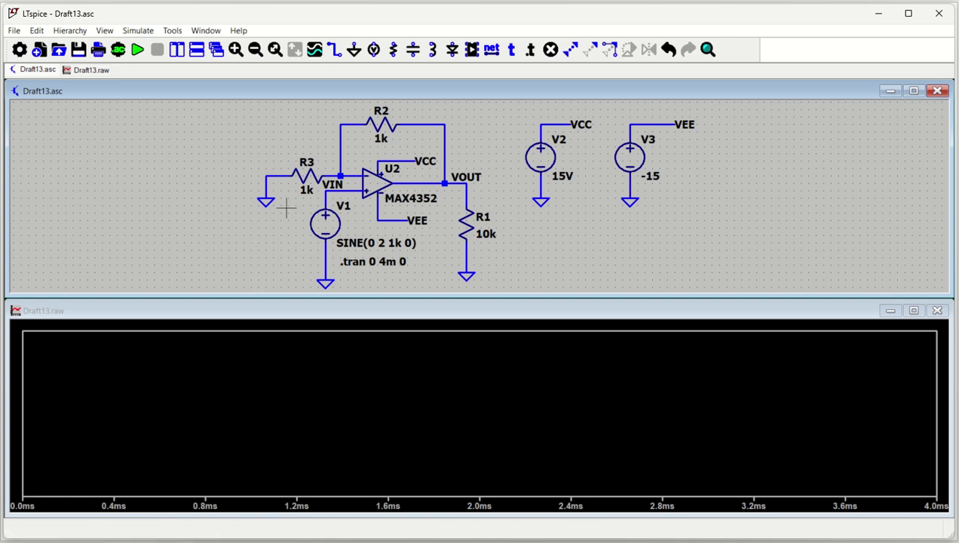
left_click(177, 50)
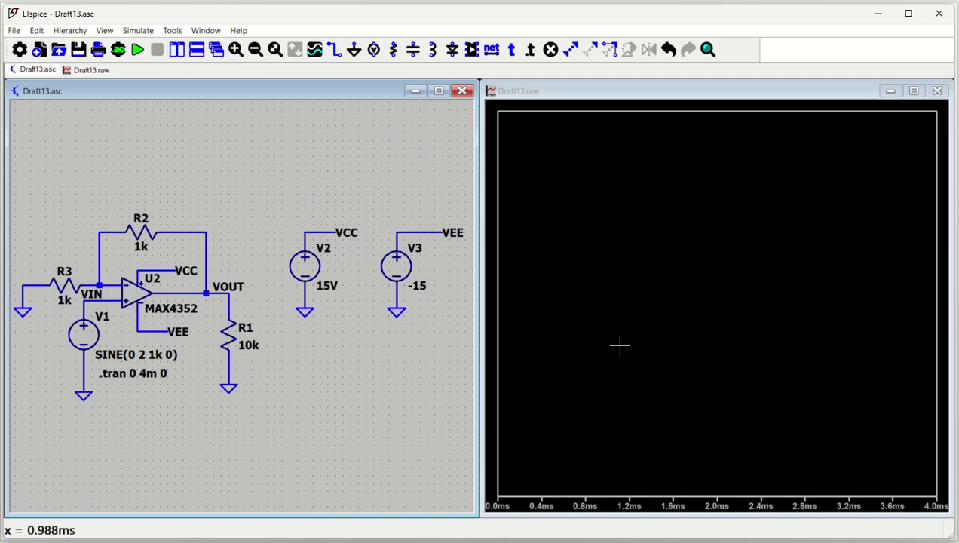
left_click(612, 268)
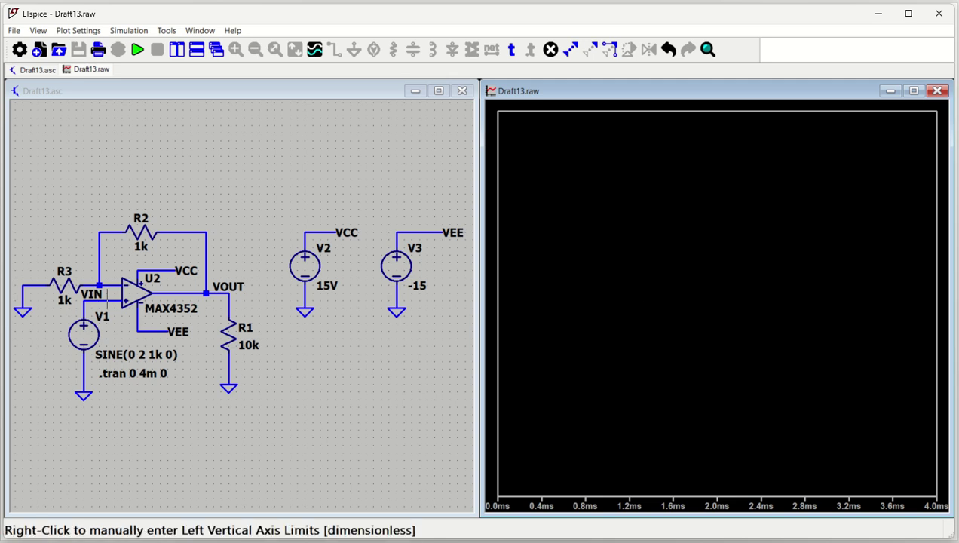
Probe the VIN and VOUT nets to plot V(vin) and V(vout).
left_click(108, 300)
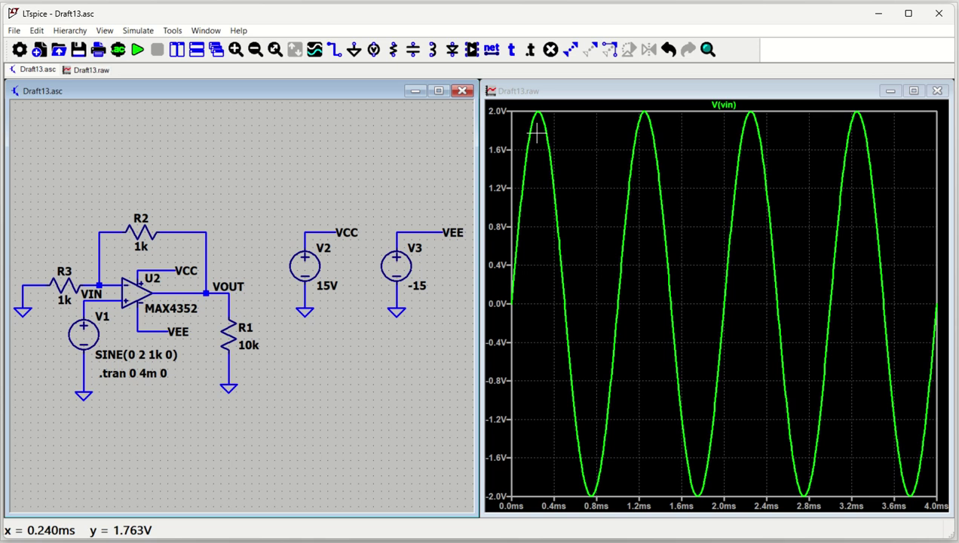
left_click(228, 283)
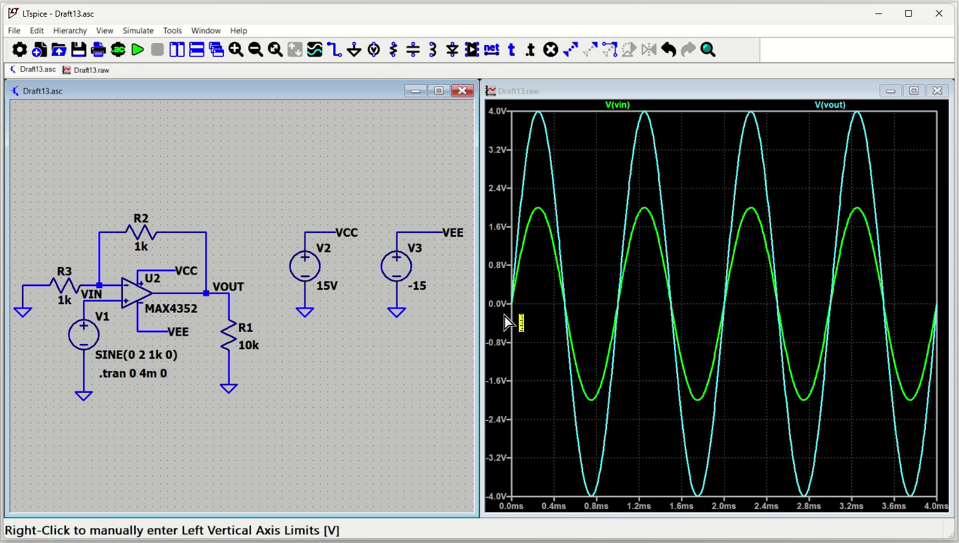
Set negative supply V3 to 0 V and rerun the simulation.
right_click(392, 261)
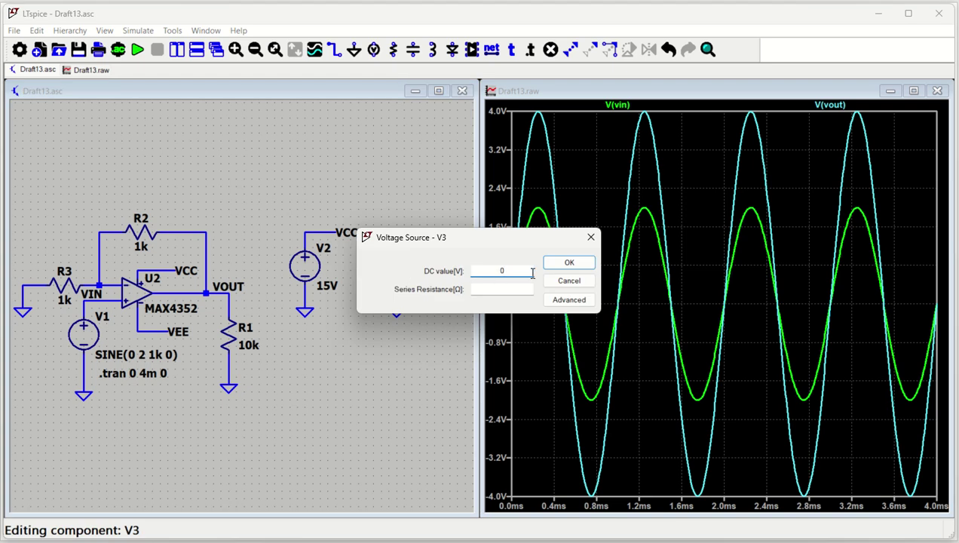
left_click(564, 264)
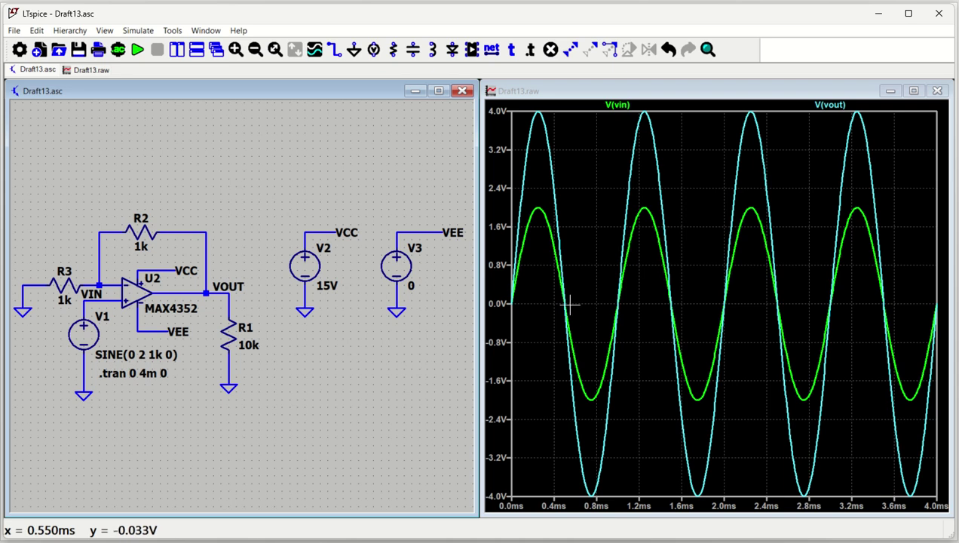
left_click(137, 51)
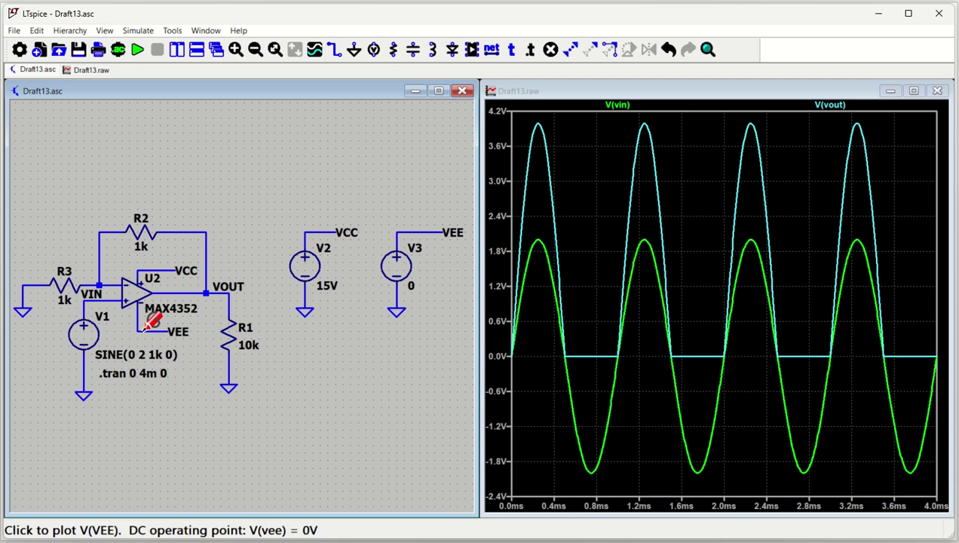
Set V3 to -5 V and V2 to 5 V, then rerun the simulation.
right_click(391, 270)
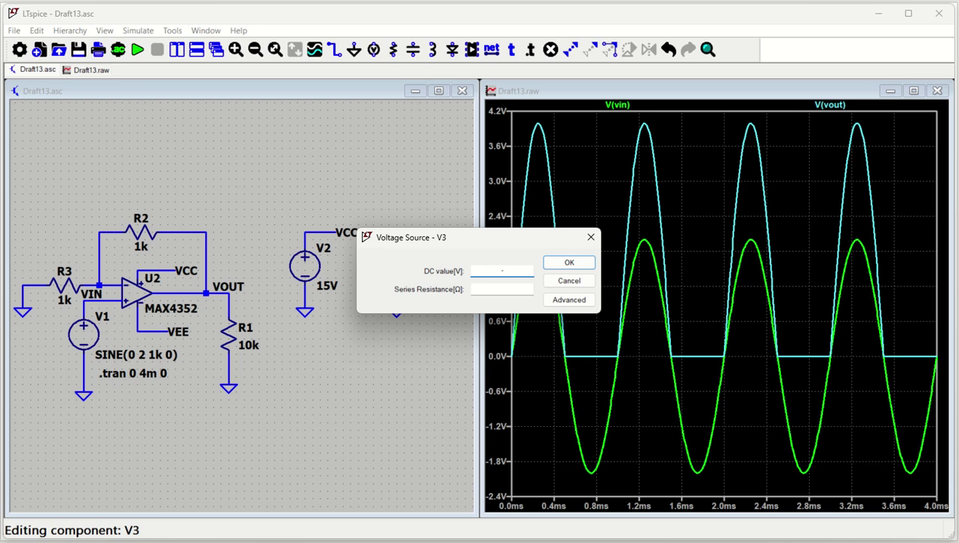
key("Return")
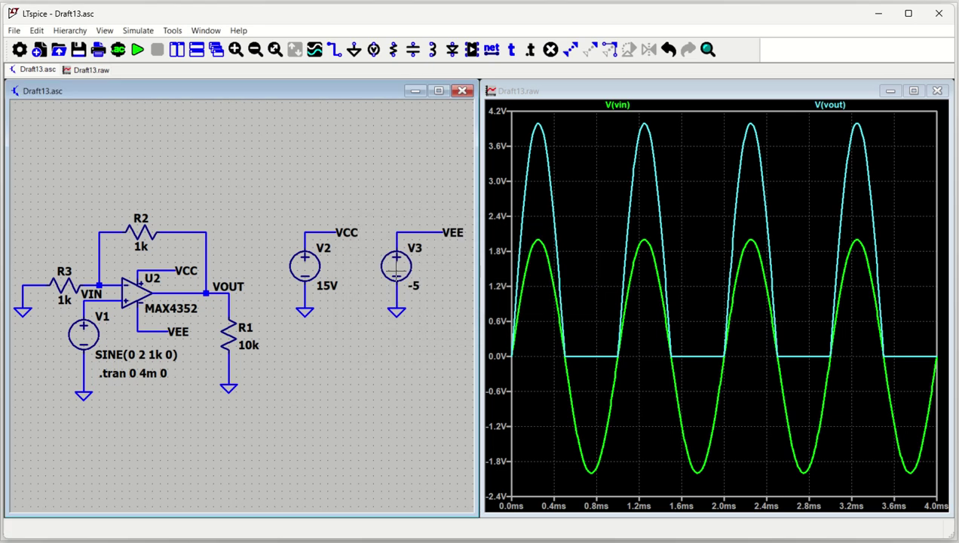
right_click(302, 271)
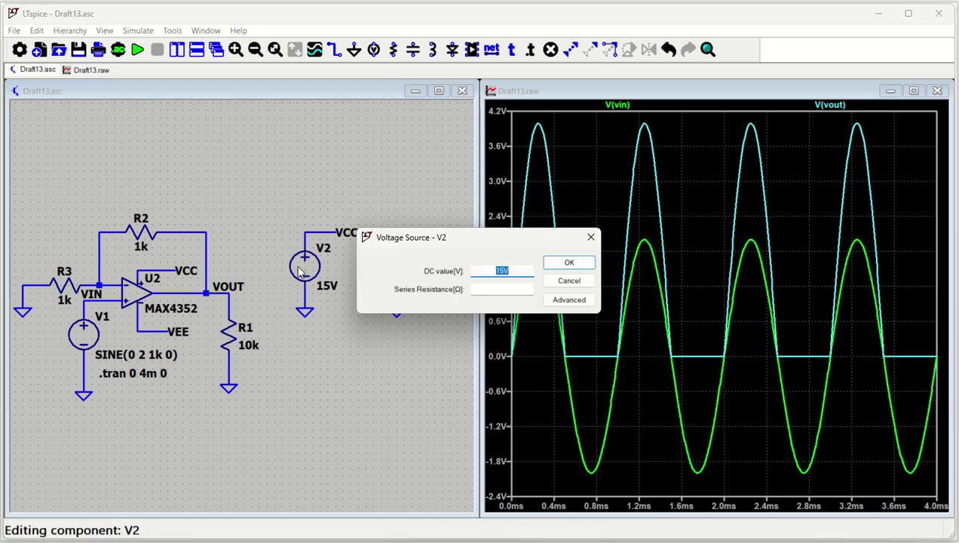
key("Return")
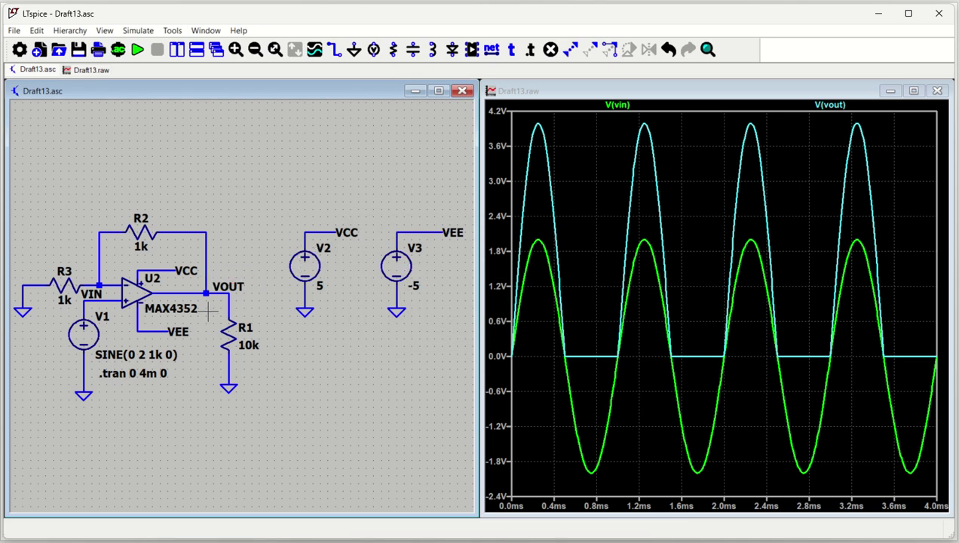
left_click(137, 49)
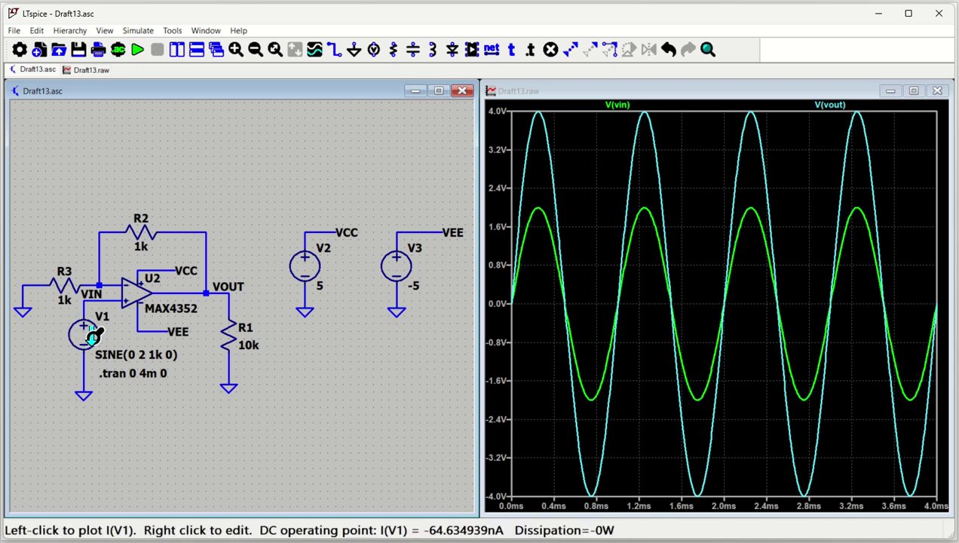
Change R2 to 1.5k and rerun the simulation.
right_click(142, 234)
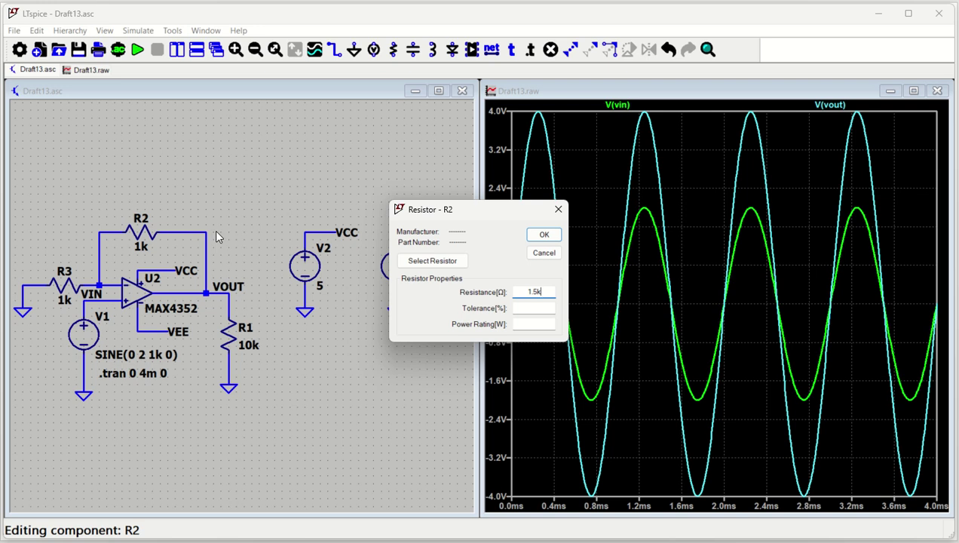
left_click(542, 236)
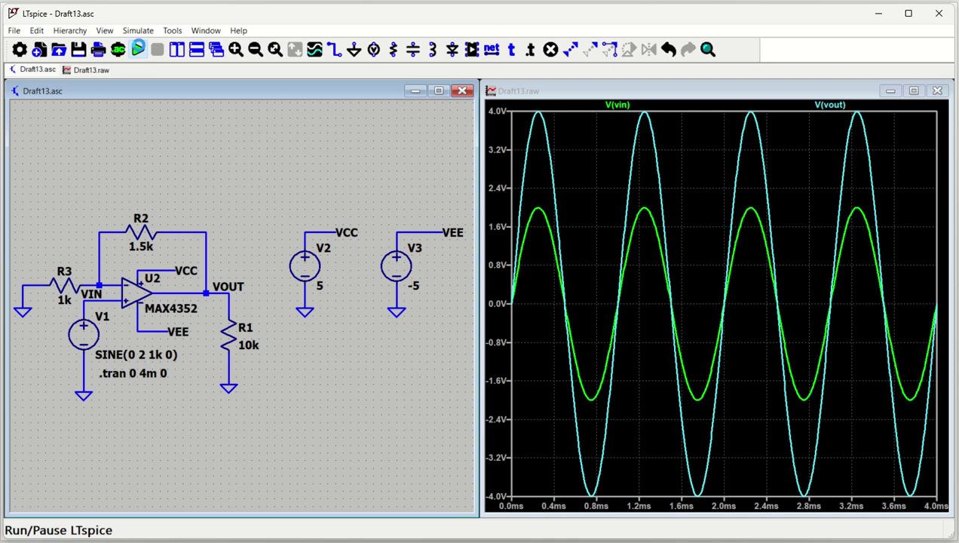
left_click(138, 49)
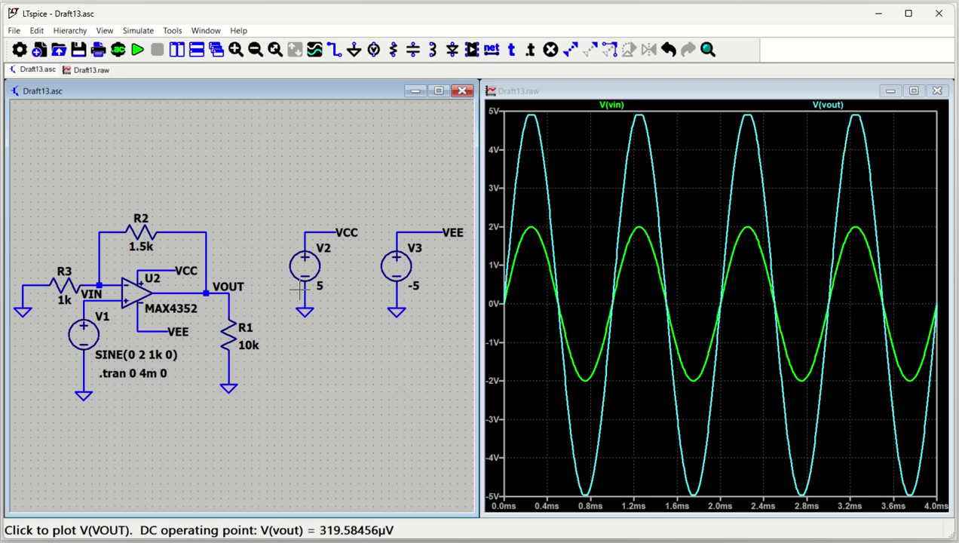
Change R2 to 3k and rerun to see clipping at ±5 V.
right_click(145, 239)
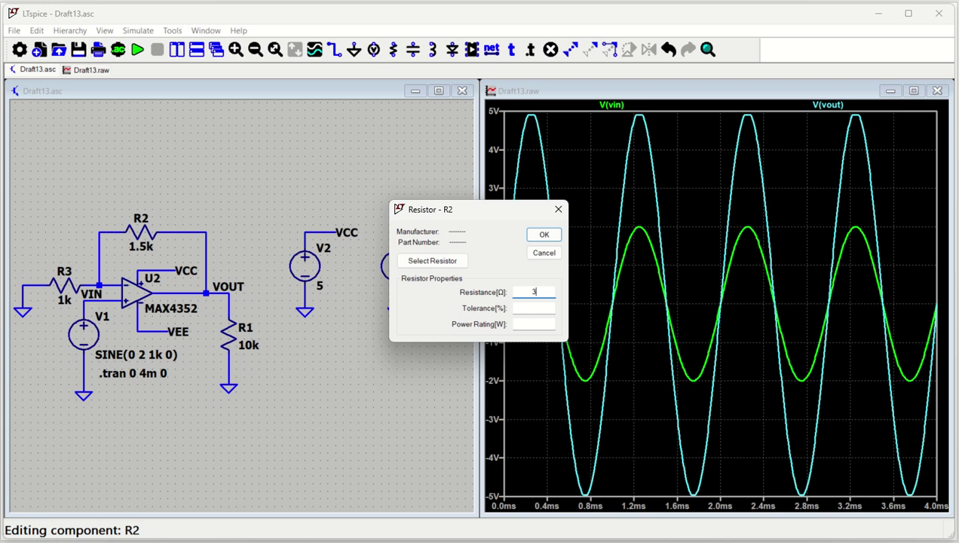
left_click(543, 234)
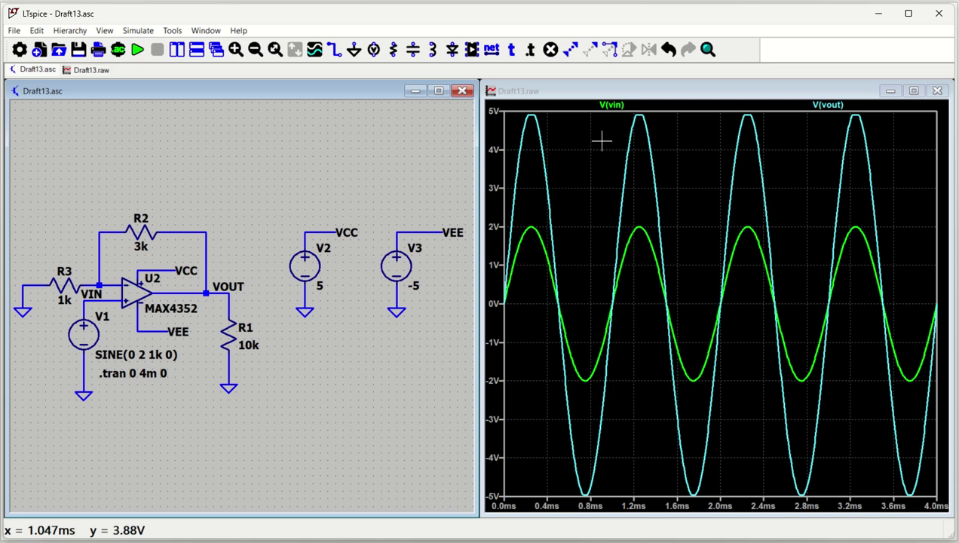
left_click(142, 52)
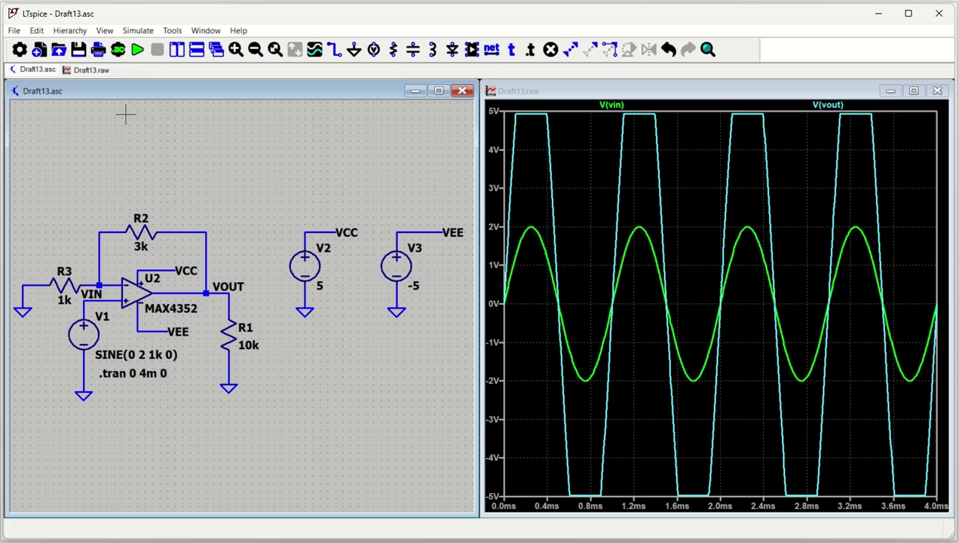
From a new Draft14 schematic, select MAX4353 in the component library and open its example circuit.
left_click(58, 49)
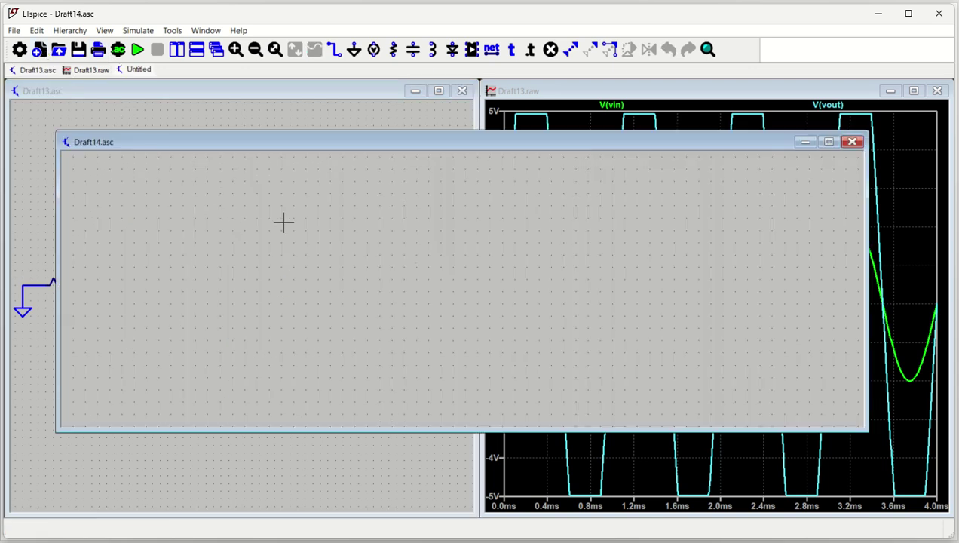
left_click(824, 145)
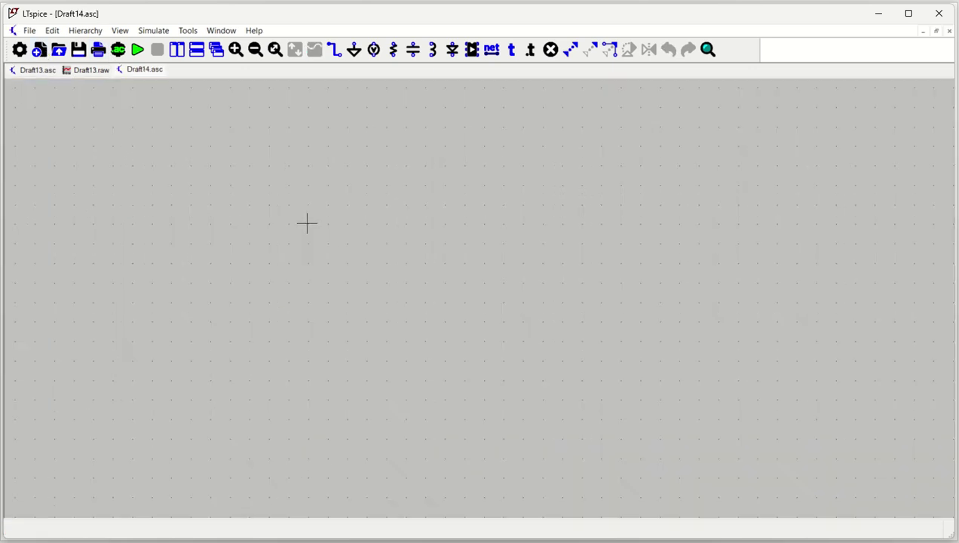
key("F2")
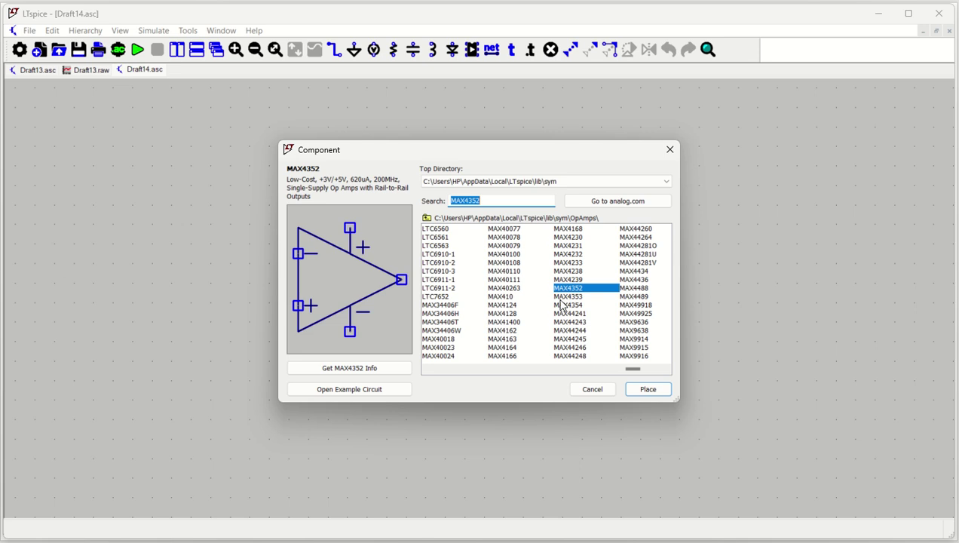
left_click(567, 297)
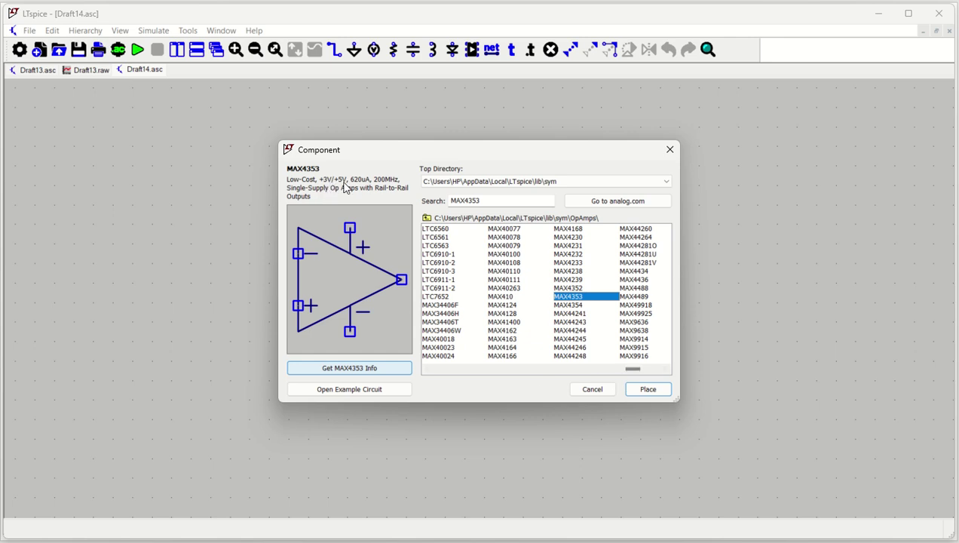
left_click(580, 288)
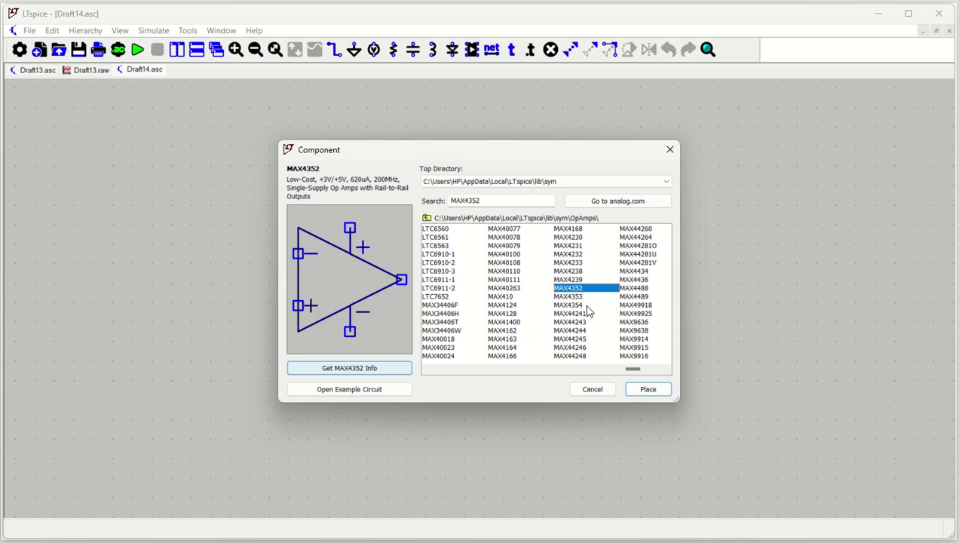
key("Down")
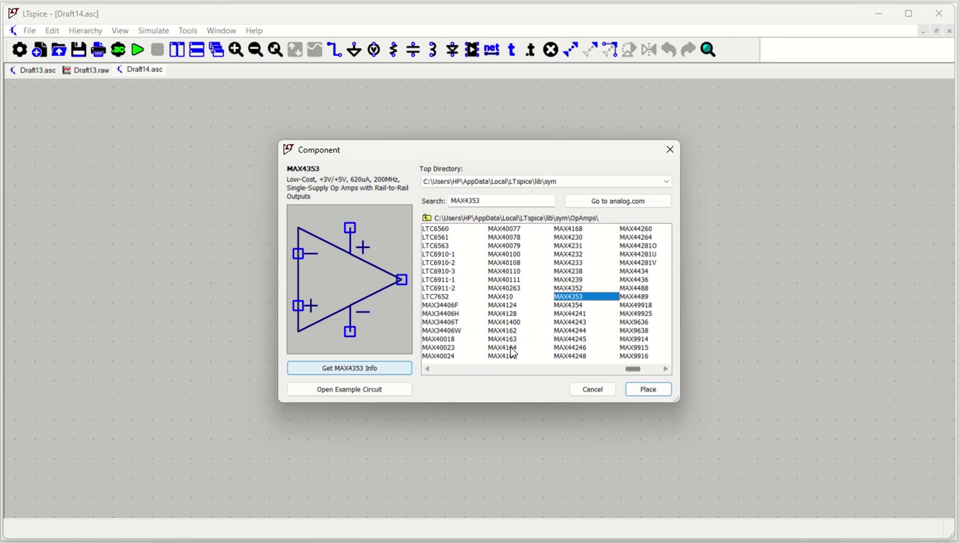
left_click(666, 369)
left_click(666, 369)
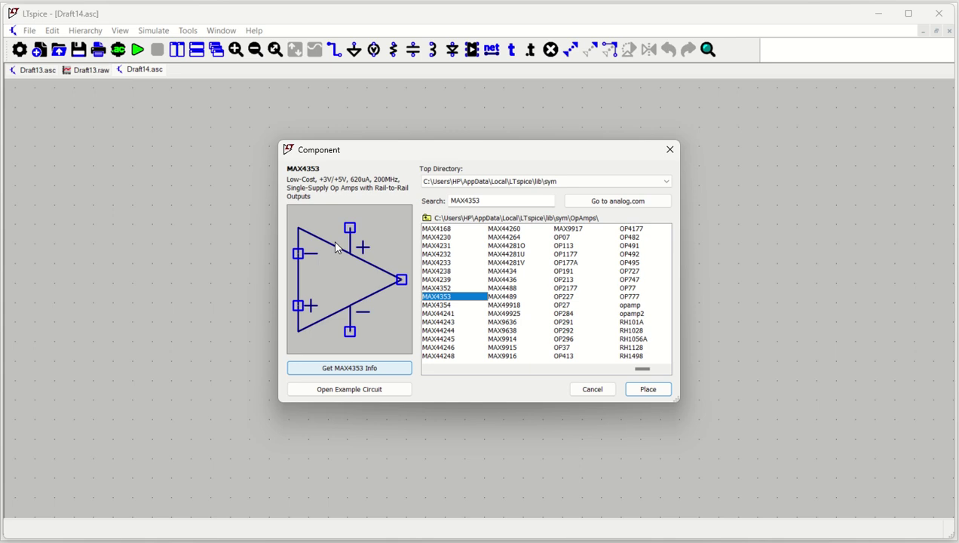
left_click(342, 392)
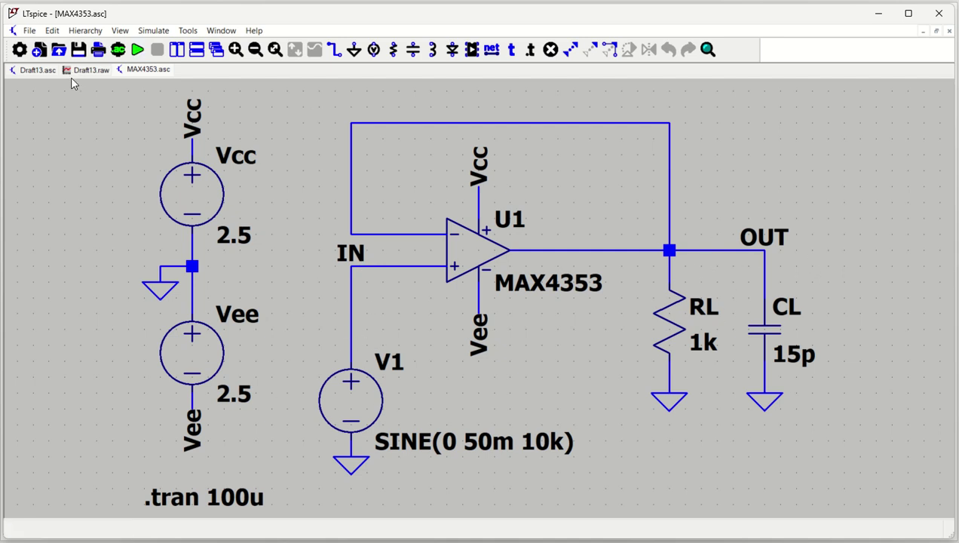
Save the Draft13 schematic as Draft13.asc and close it, leaving MAX4353.asc open.
left_click(38, 70)
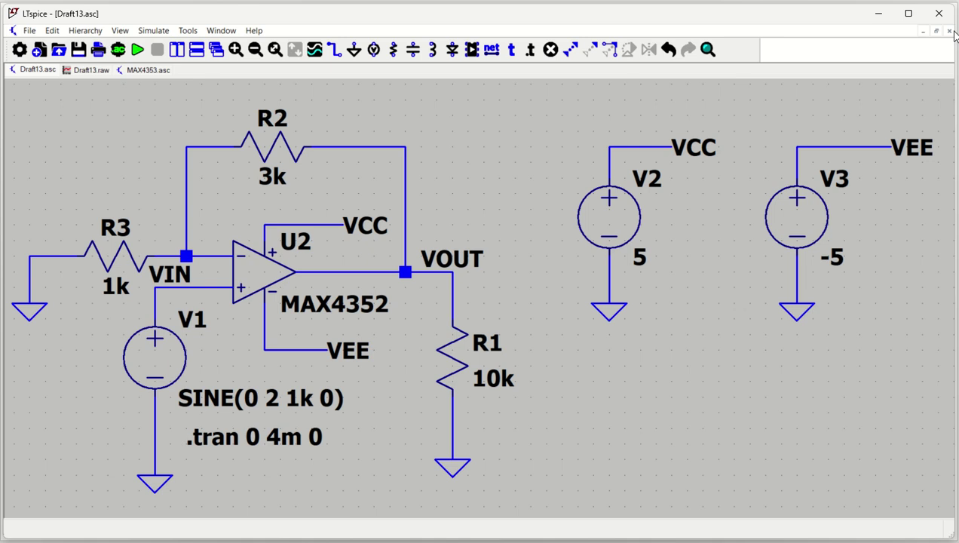
left_click(950, 32)
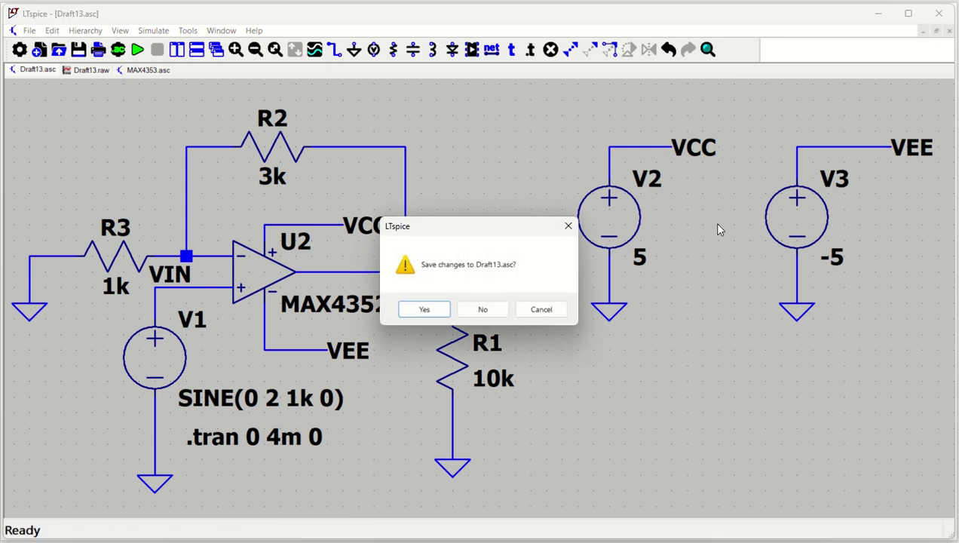
left_click(424, 310)
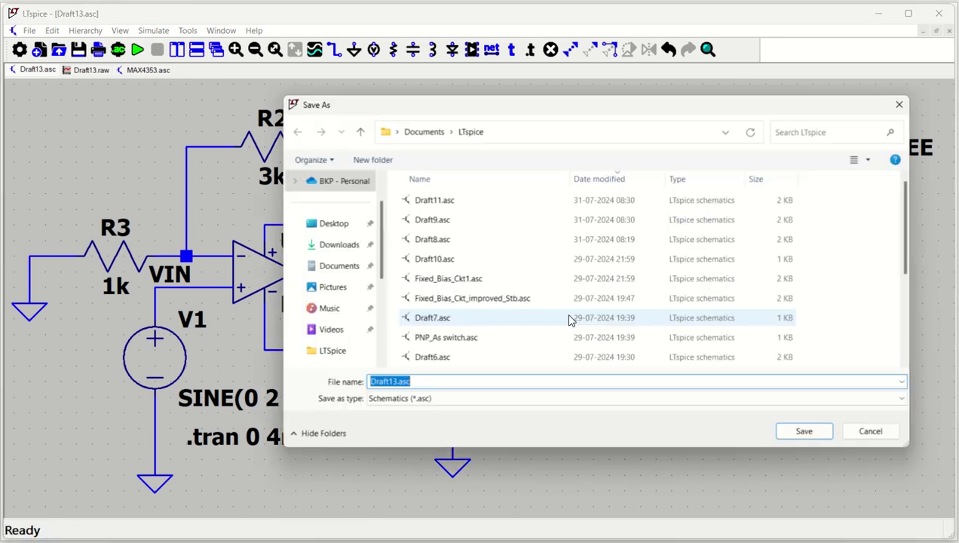
left_click(820, 433)
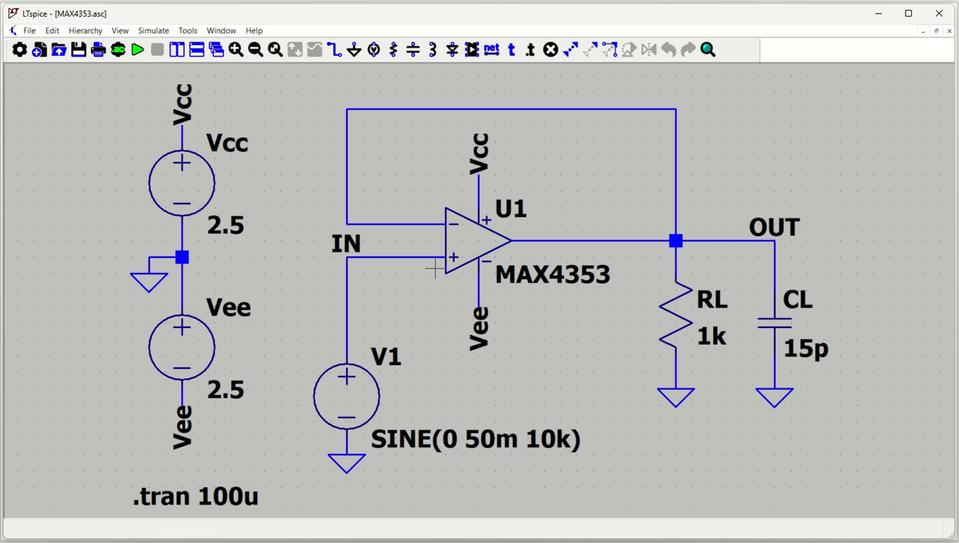
Simulate the MAX4353 circuit, tile windows vertically, plot V(in) and V(out), and open the simulation command.
left_click(137, 50)
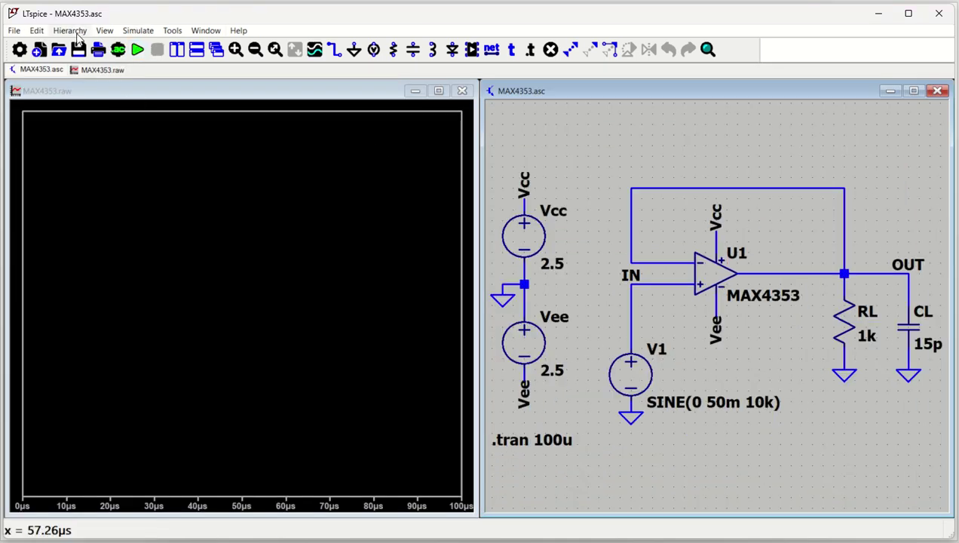
left_click(176, 50)
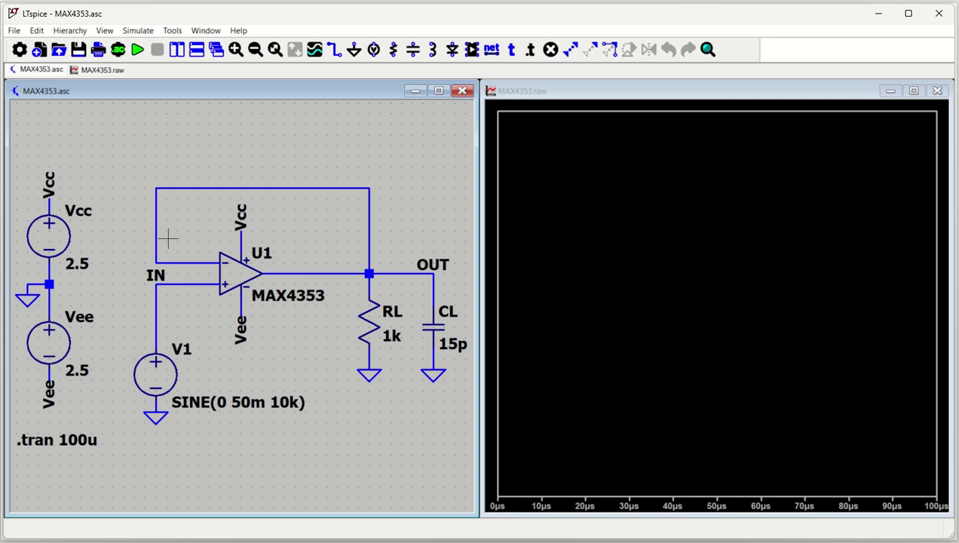
left_click(168, 284)
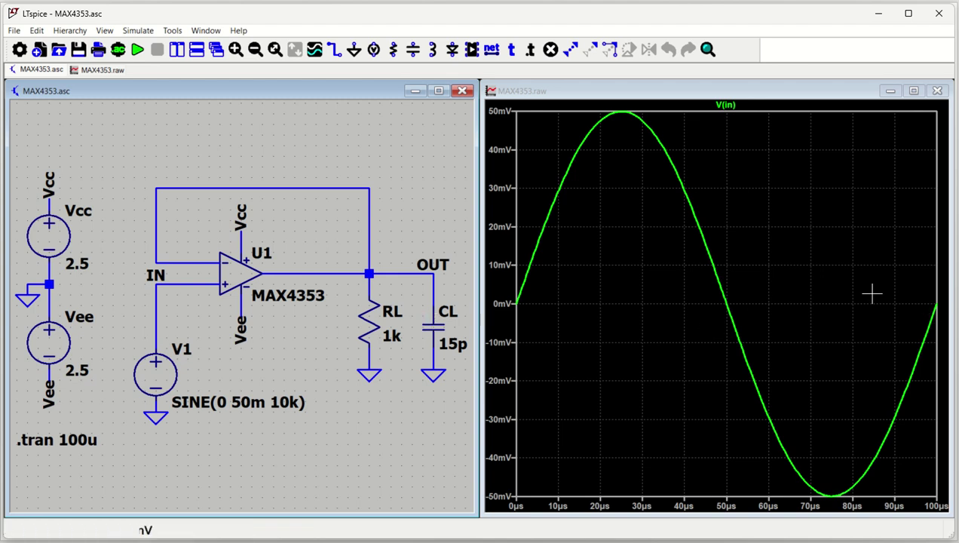
left_click(379, 269)
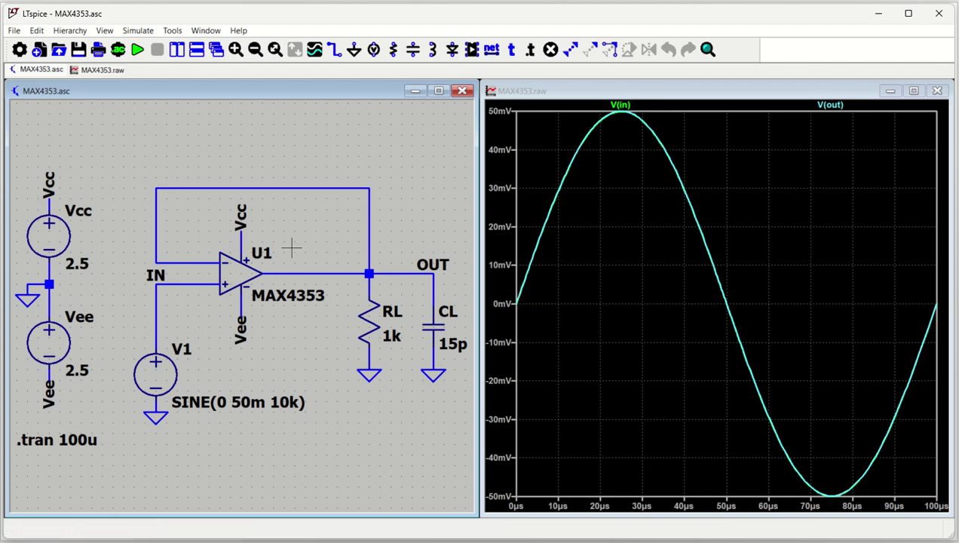
left_click(117, 51)
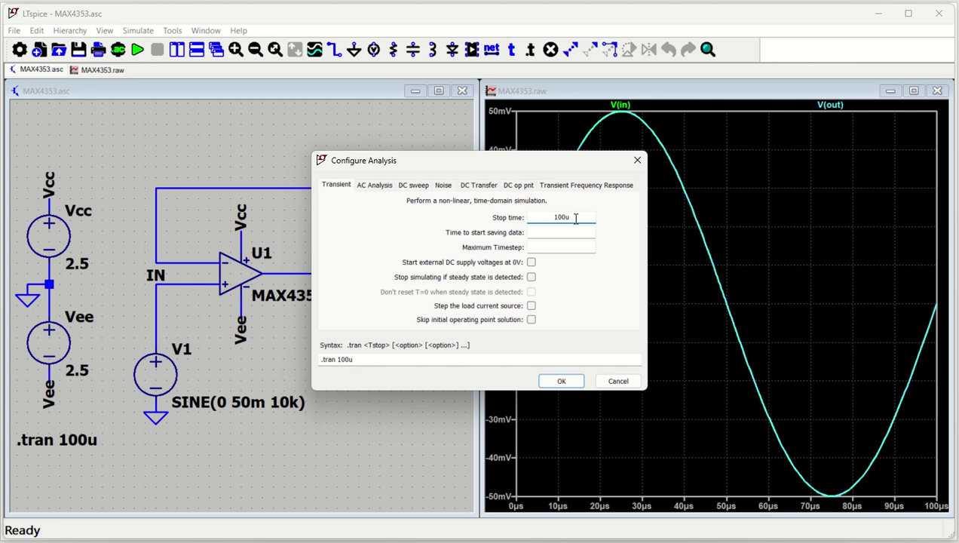
Set the transient stop time to 1000u and rerun the simulation.
type("0")
left_click(560, 381)
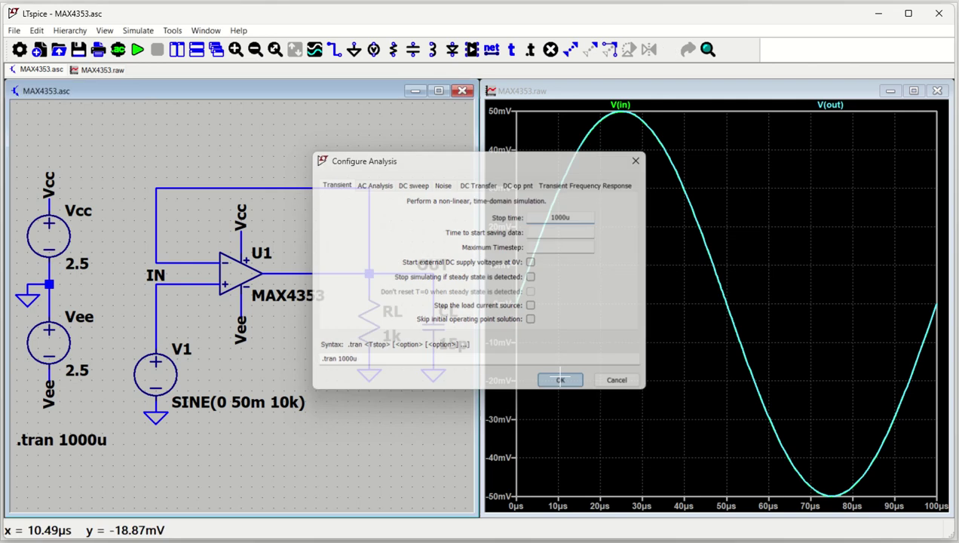
left_click(137, 49)
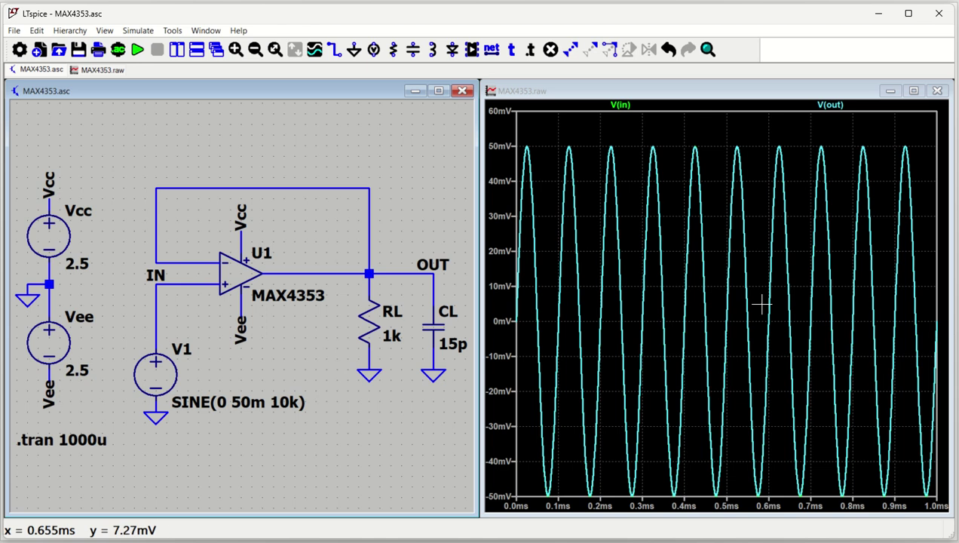
Change the stop time to 300u and rerun, showing three cycles of V(in) and V(out).
right_click(132, 52)
key("Escape")
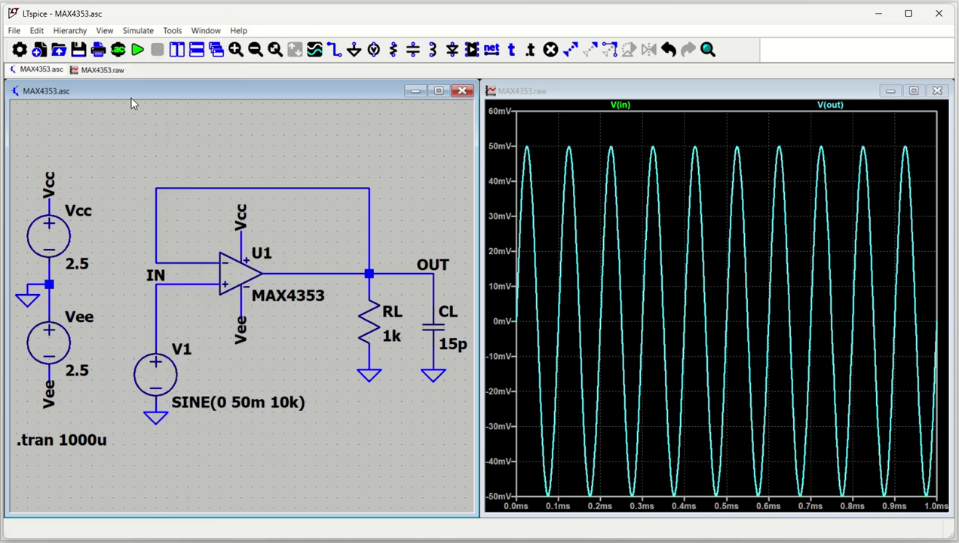
left_click(119, 49)
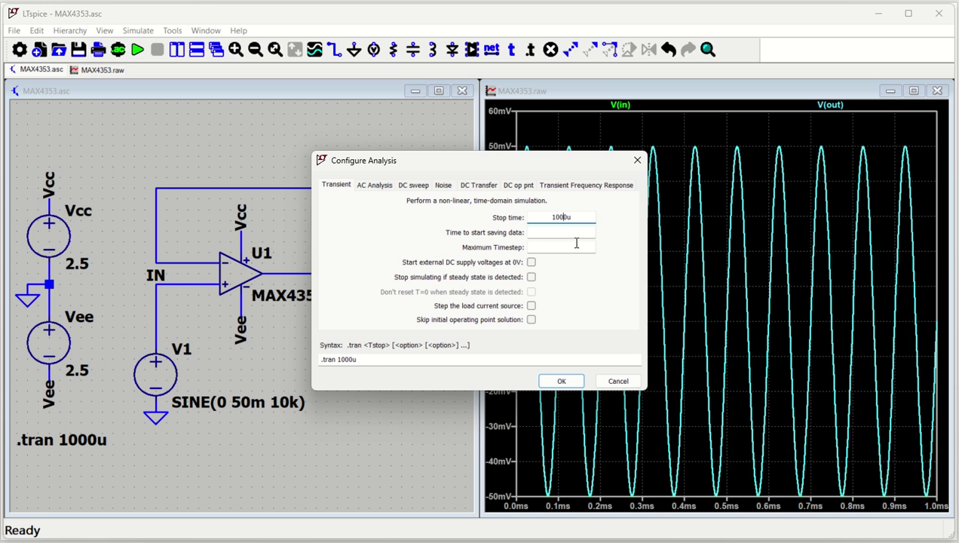
key("Delete")
key("Delete")
key("Delete")
type("3")
left_click(559, 381)
left_click(138, 50)
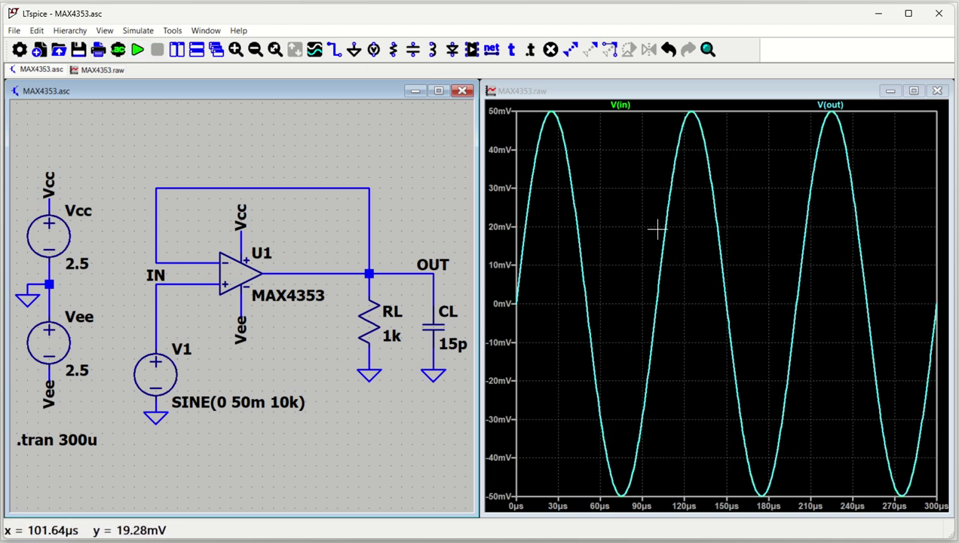
left_click(610, 230)
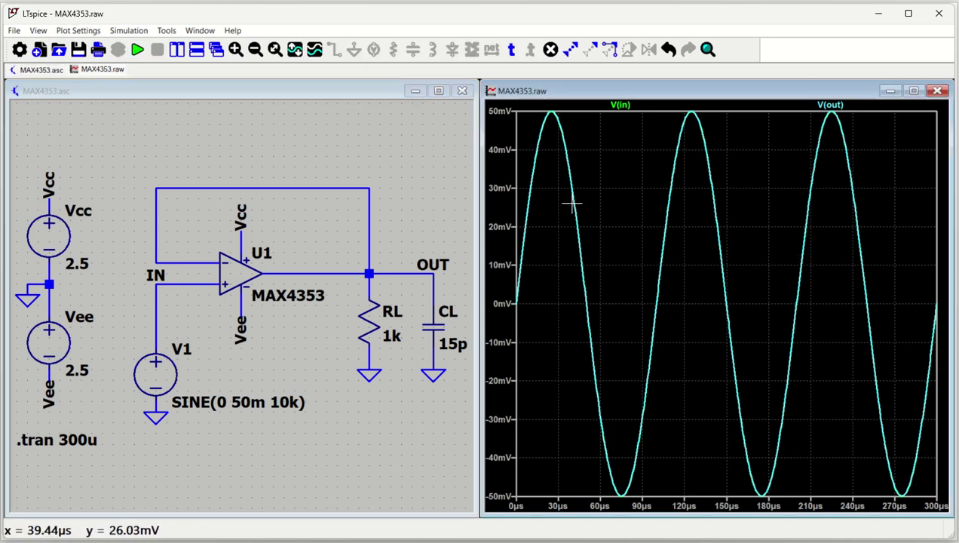
Add a plot pane below and move the V(in) trace into it, leaving V(out) above.
right_click(610, 172)
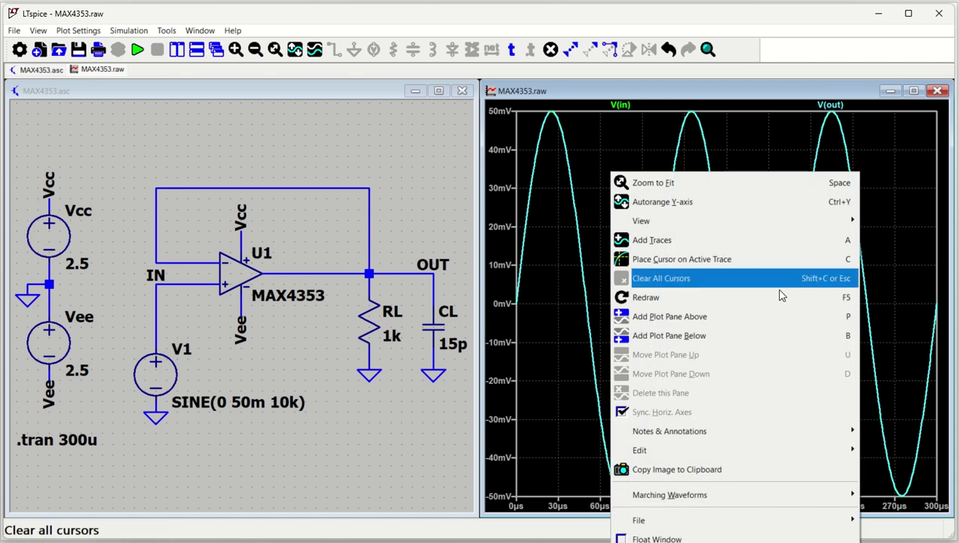
left_click(683, 341)
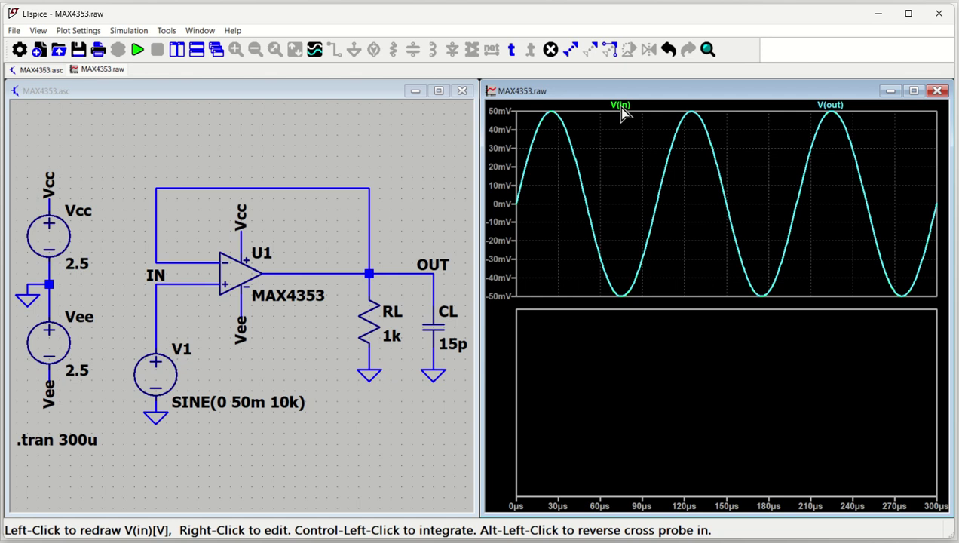
mouse_move(621, 108)
left_mouse_down()
mouse_move(635, 215)
mouse_move(633, 362)
mouse_move(624, 359)
left_mouse_up()
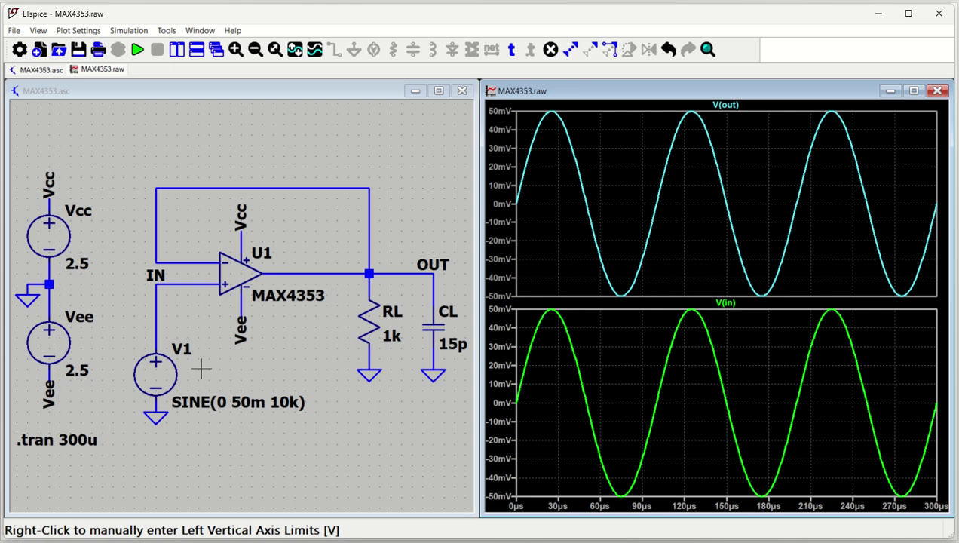
right_click(170, 371)
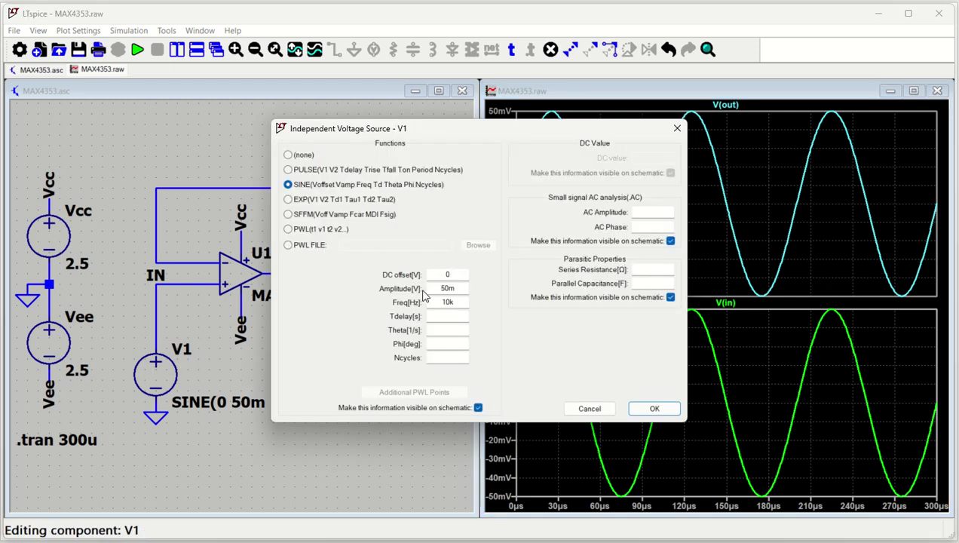
left_click(590, 409)
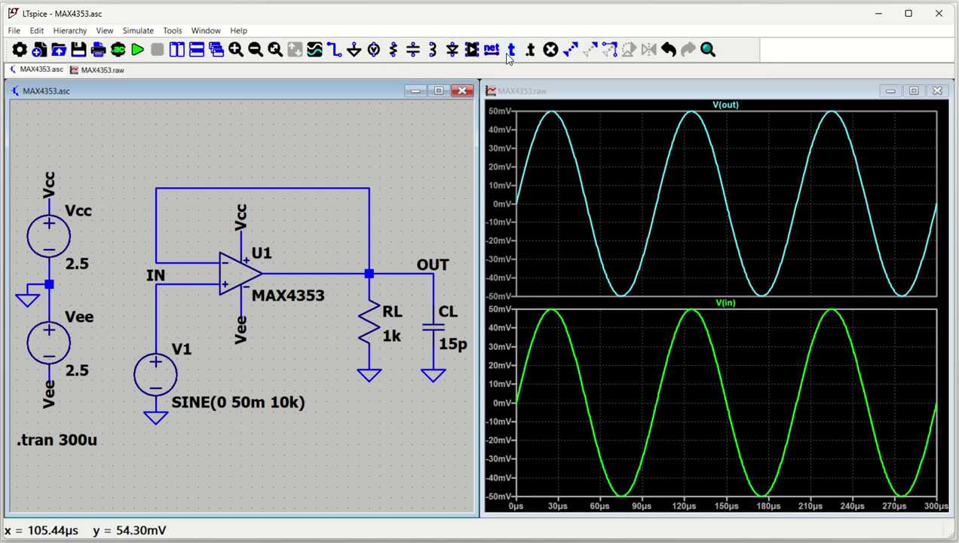
left_click(472, 49)
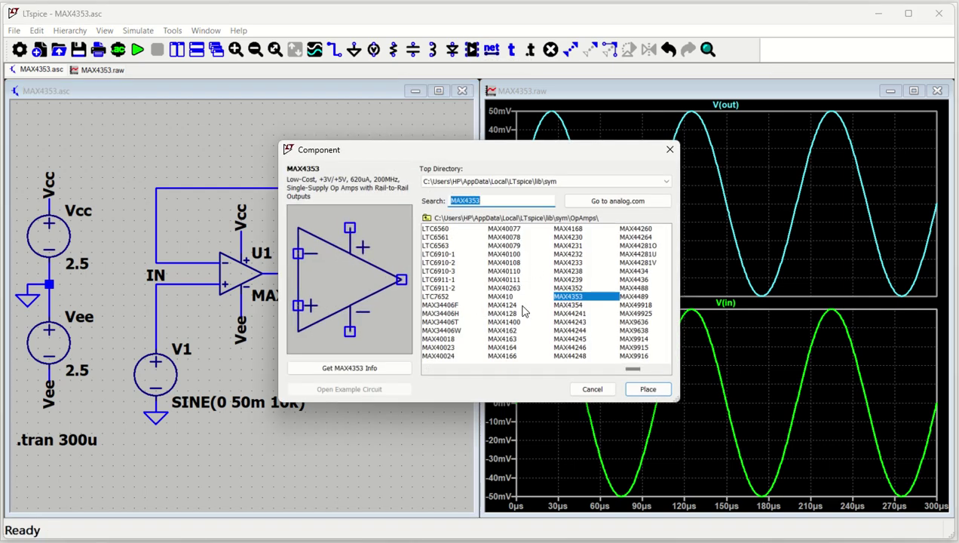
left_click(665, 369)
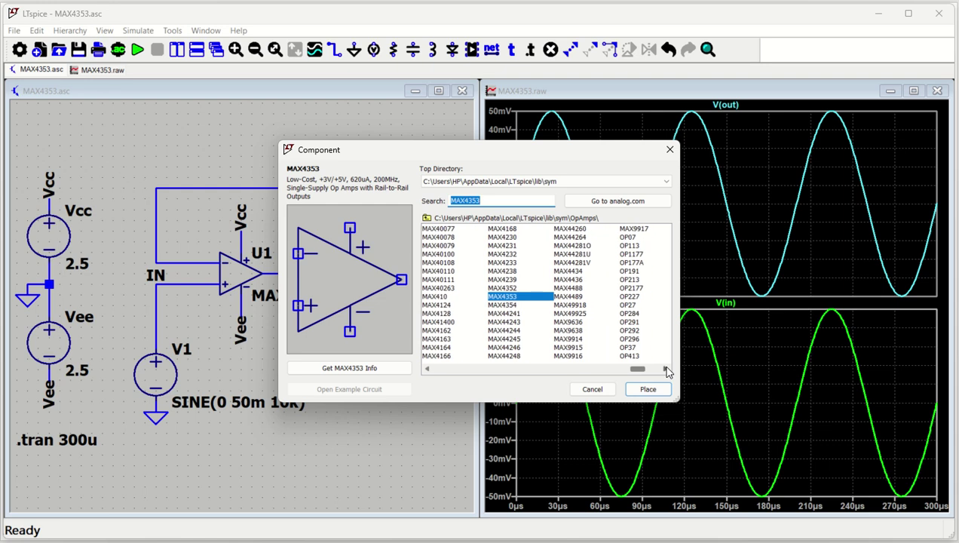
left_click(665, 368)
left_click(665, 369)
left_click(665, 368)
left_click(665, 369)
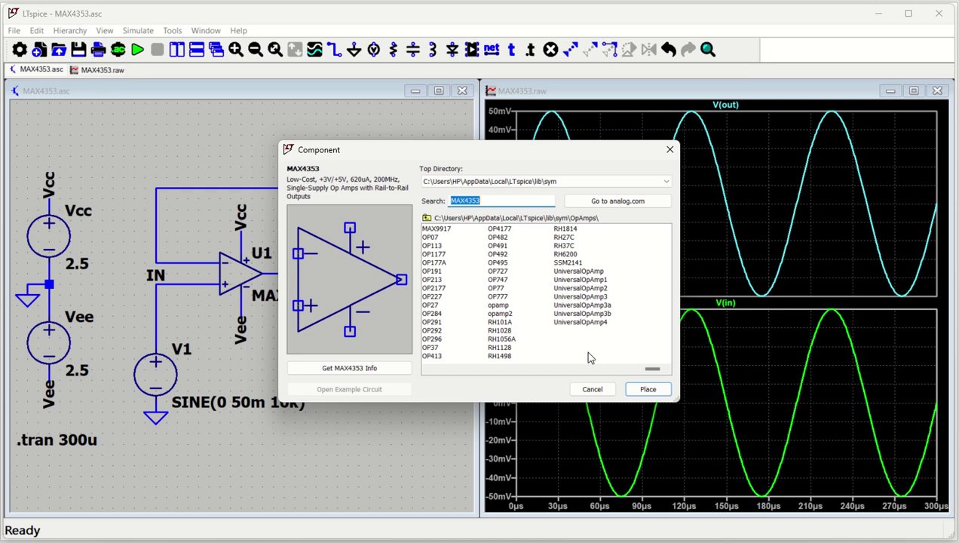
left_click(582, 389)
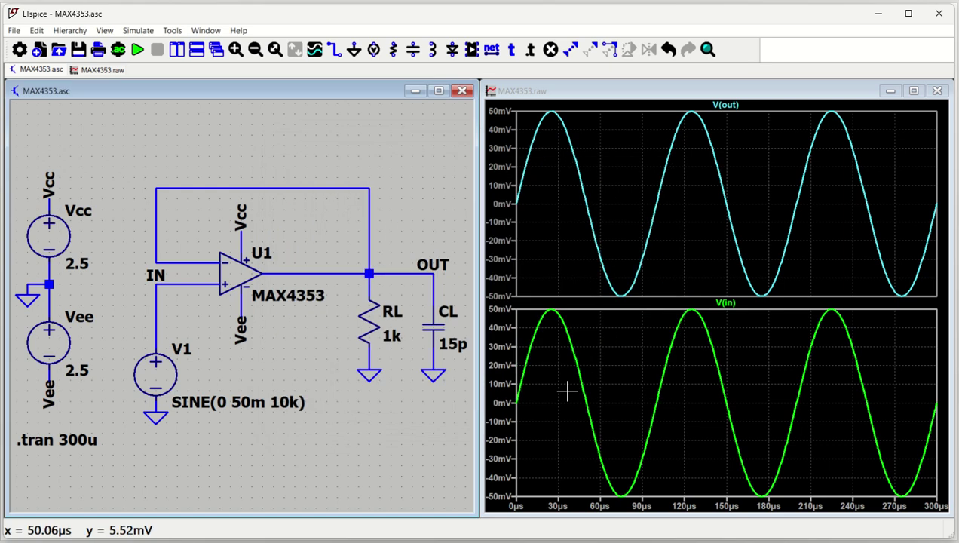